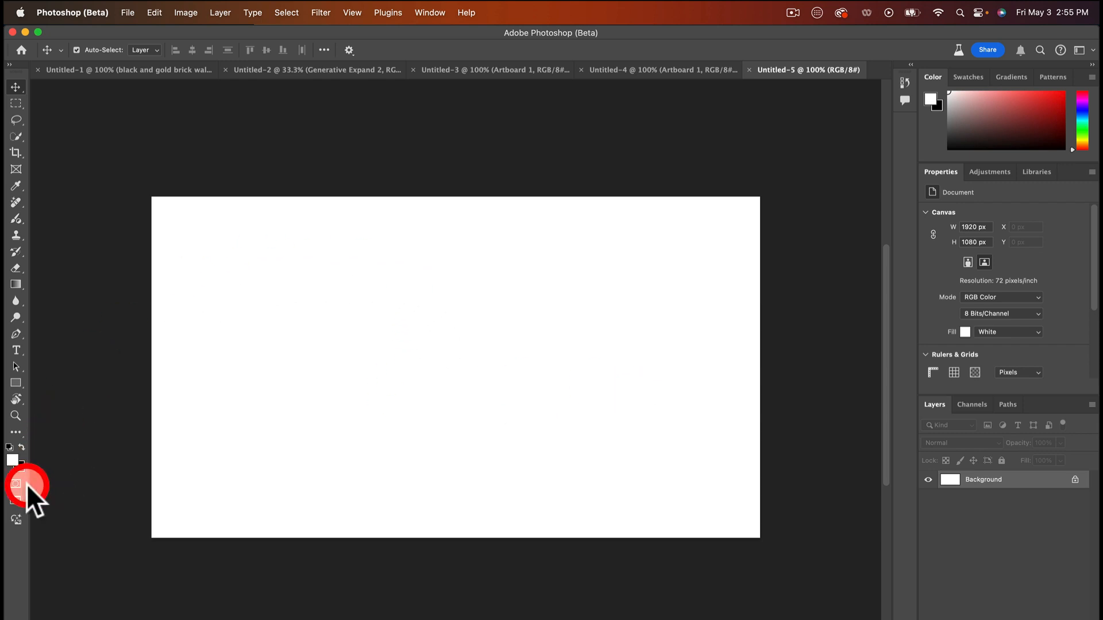
Open the Generate Image dialog and browse the reference image gallery
left_click(16, 519)
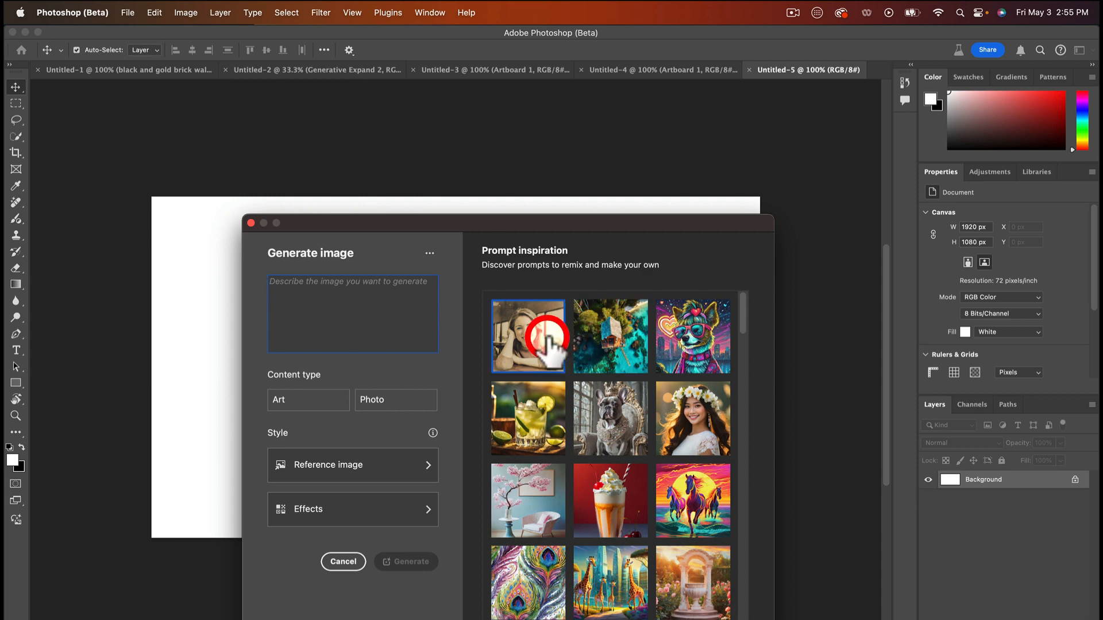
left_click(428, 465)
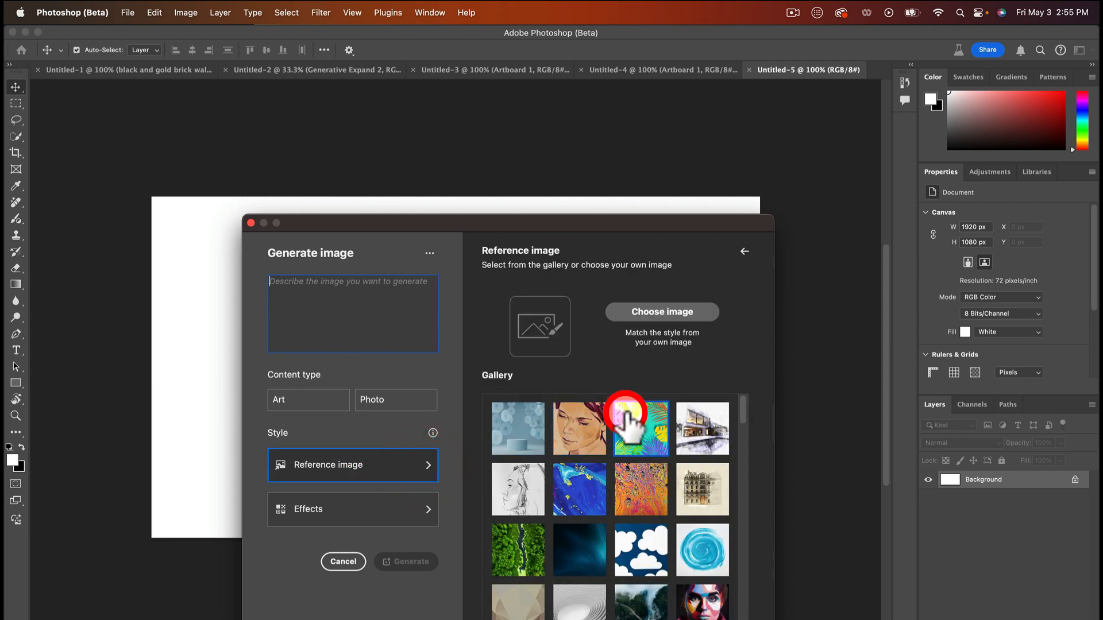
scroll(632, 423, "down", 5)
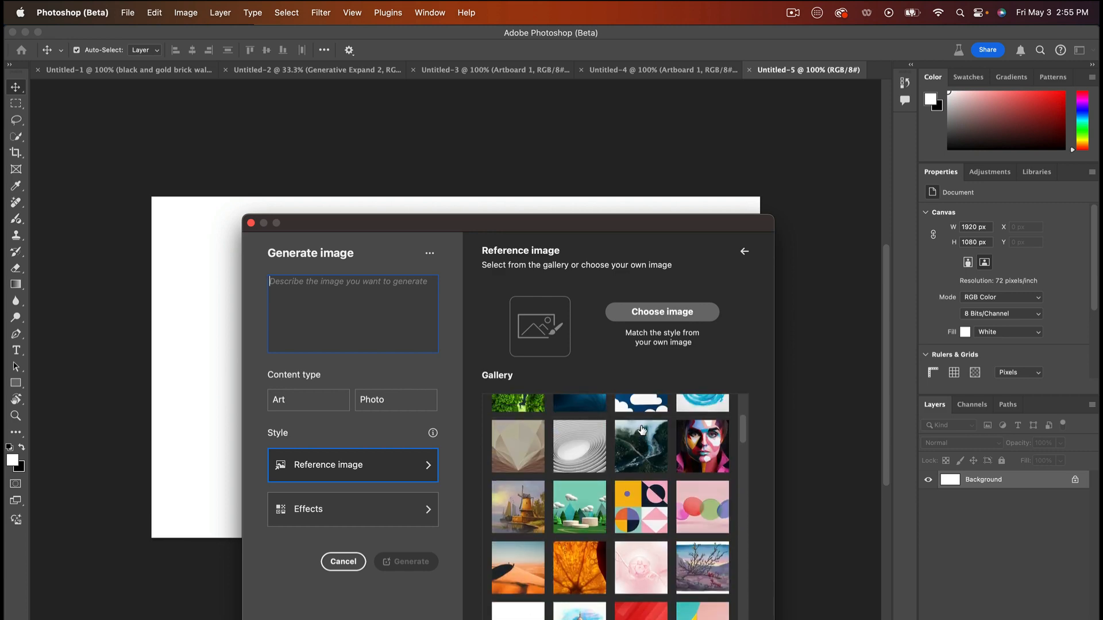
scroll(641, 429, "up", 5)
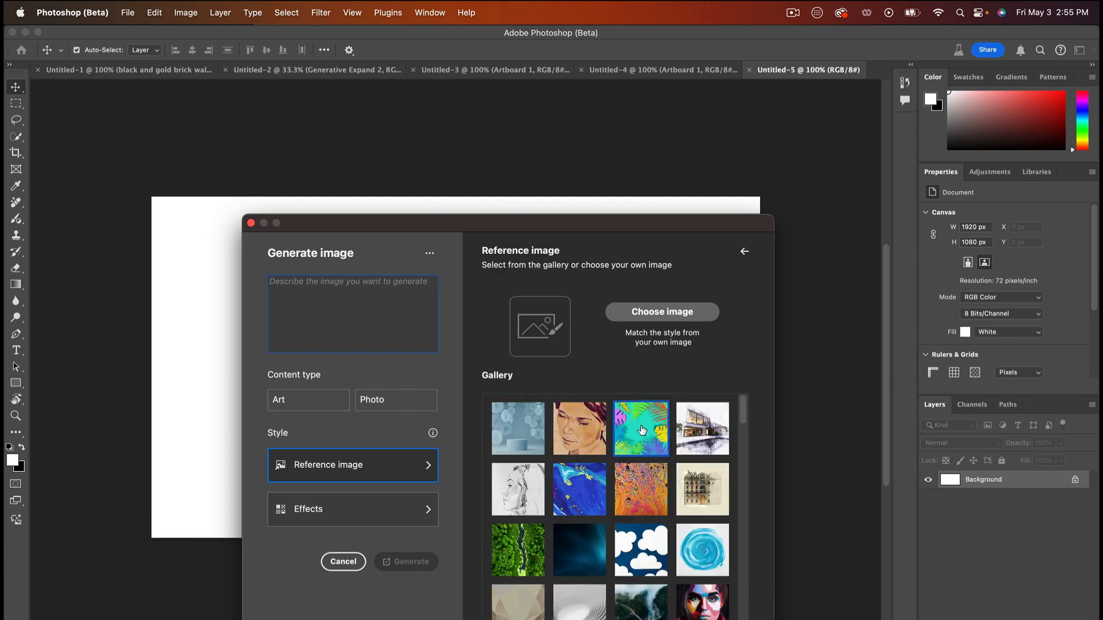
Try the Bokeh effect from the popular style effects and clear all selected effects
left_click(420, 511)
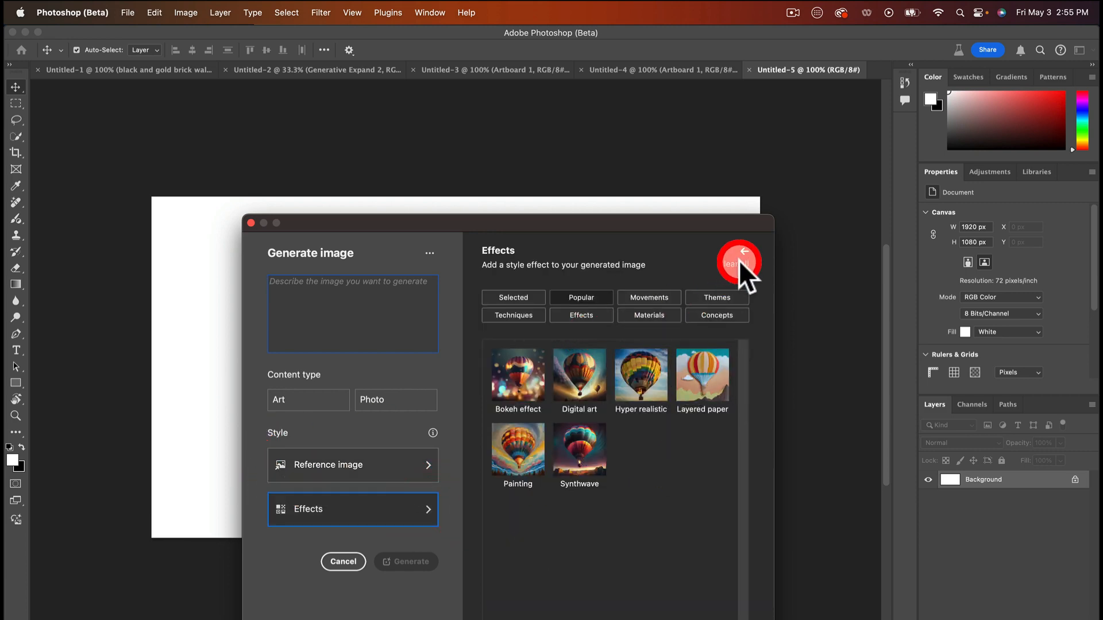
left_click(517, 374)
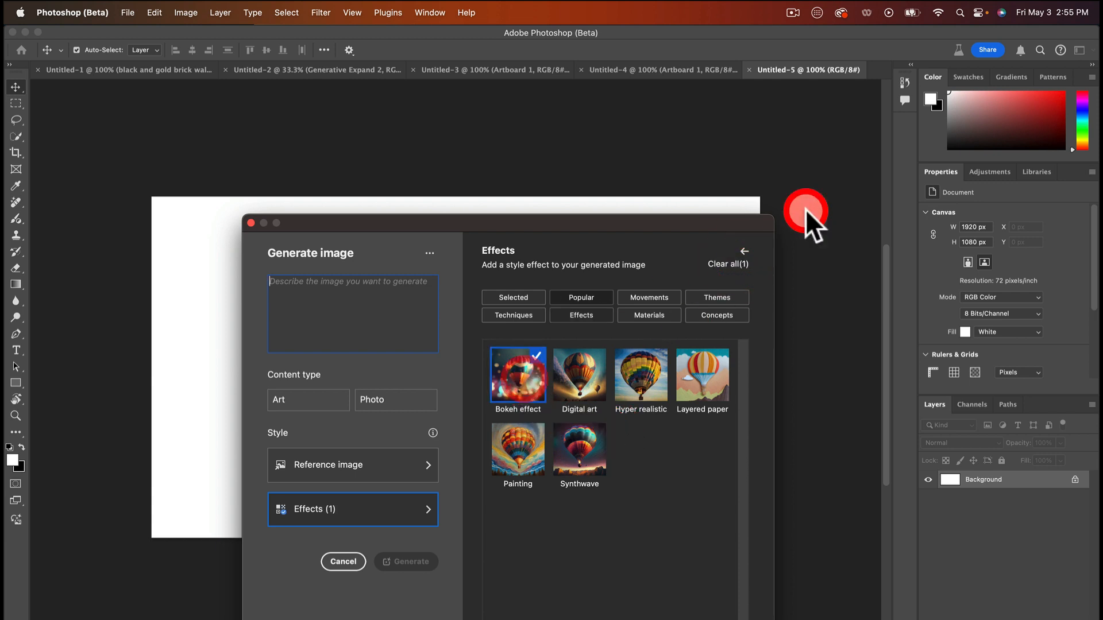
left_click(718, 263)
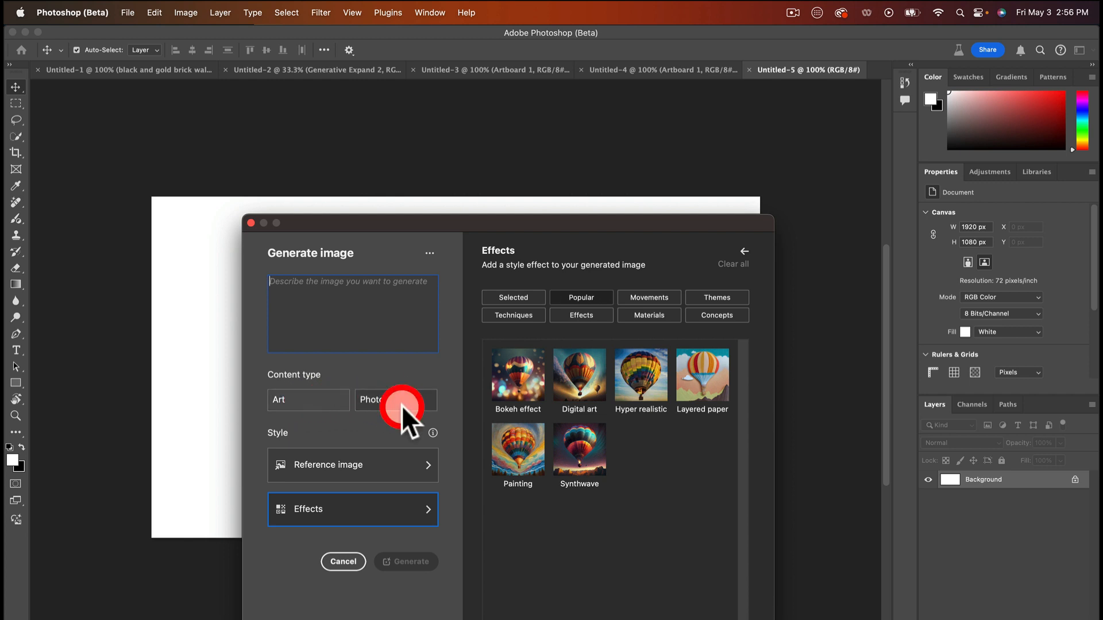
Review the content type and reference image options, and close the Generate Image dialog without generating
left_click(301, 393)
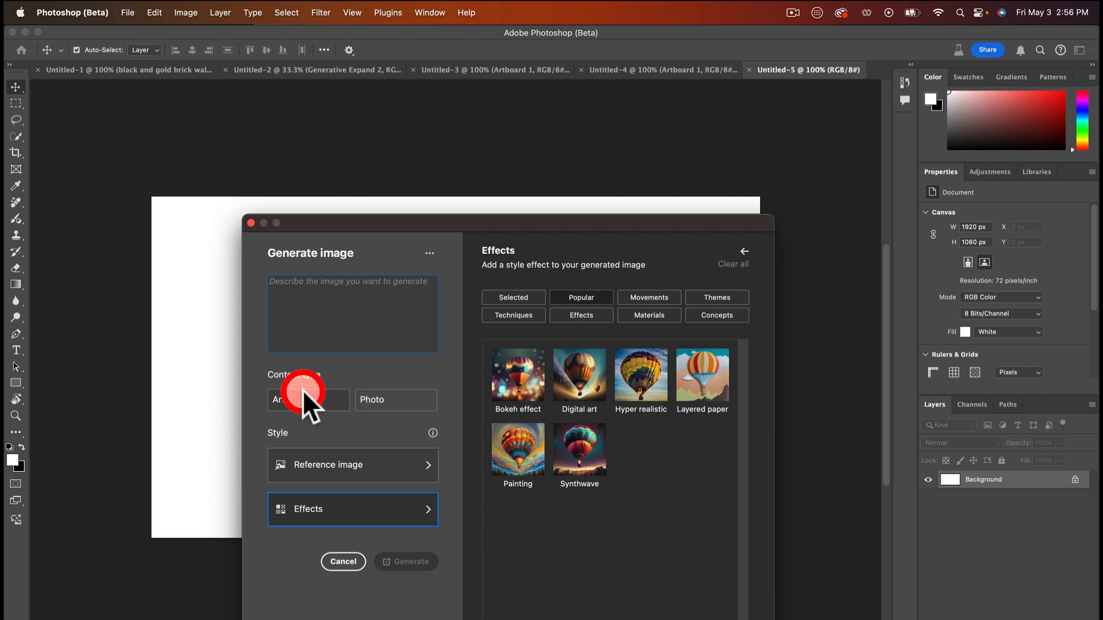
left_click(409, 449)
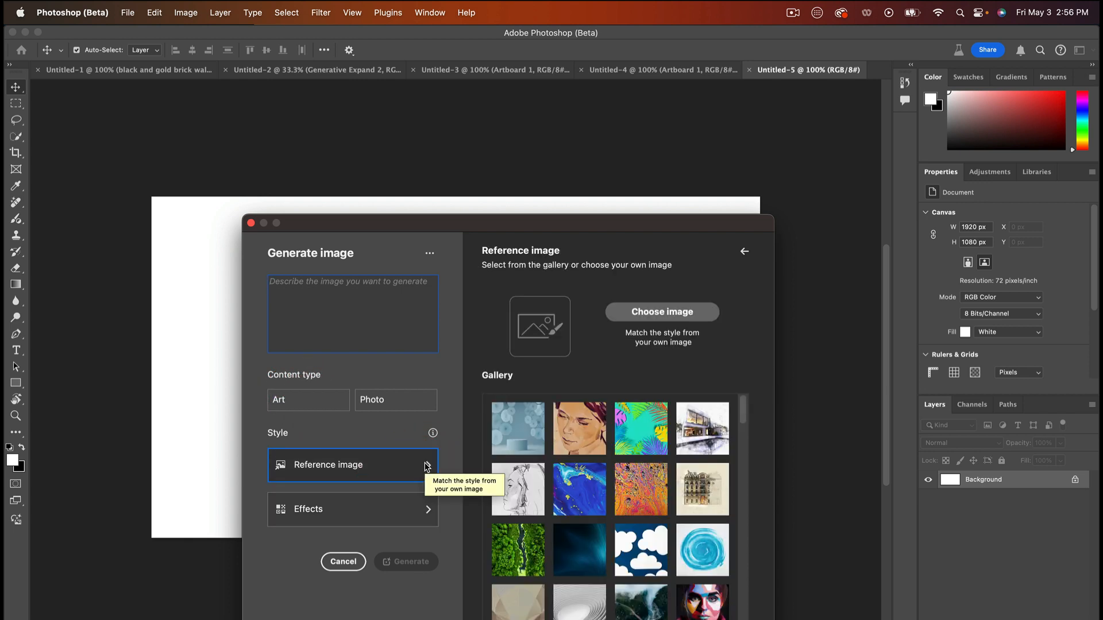
left_click(461, 363)
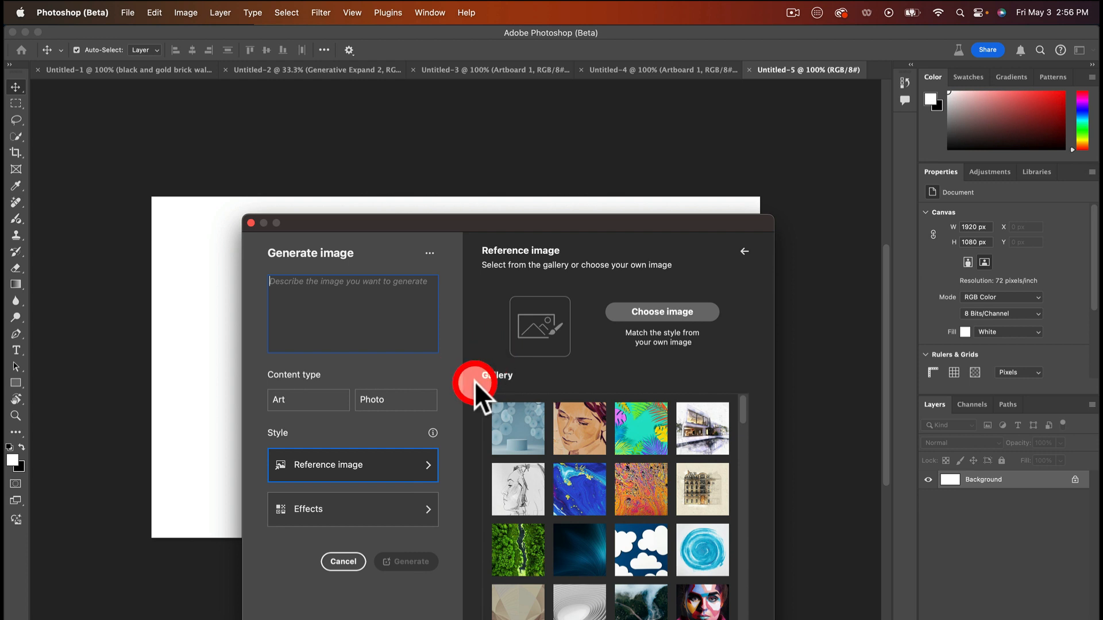
scroll(474, 381, "down", 1)
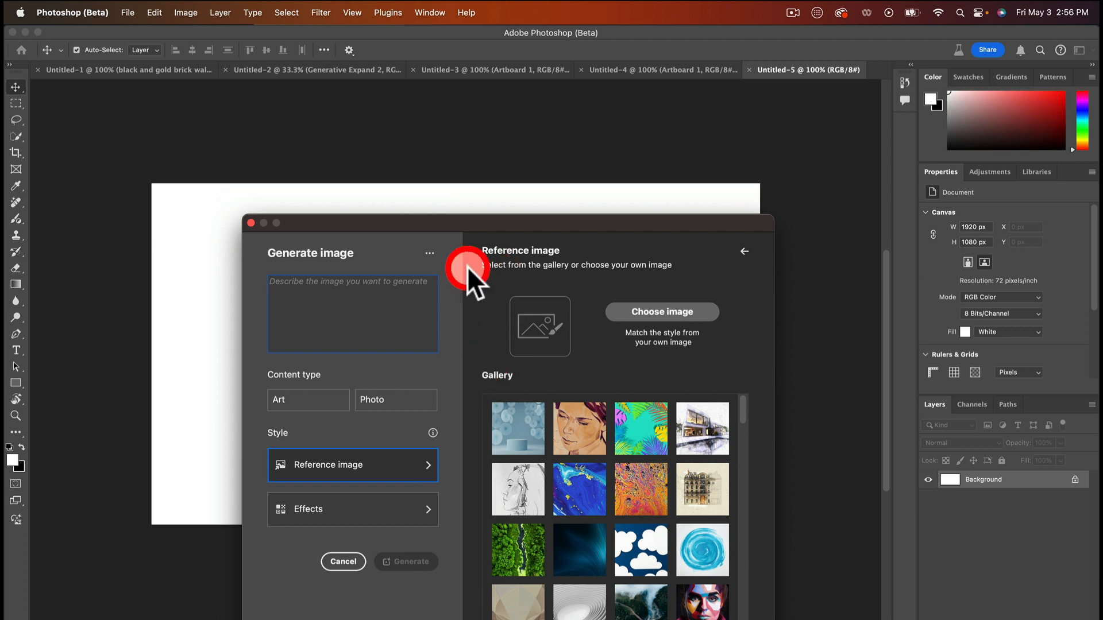
left_click(543, 435)
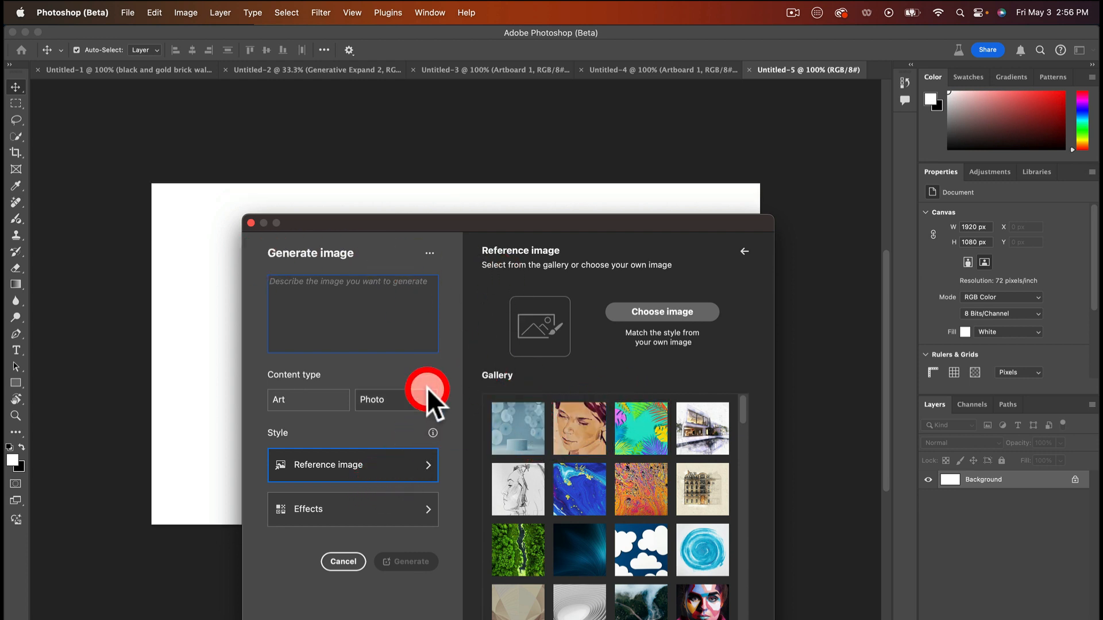
left_click(249, 223)
scroll(348, 211, "down", 1)
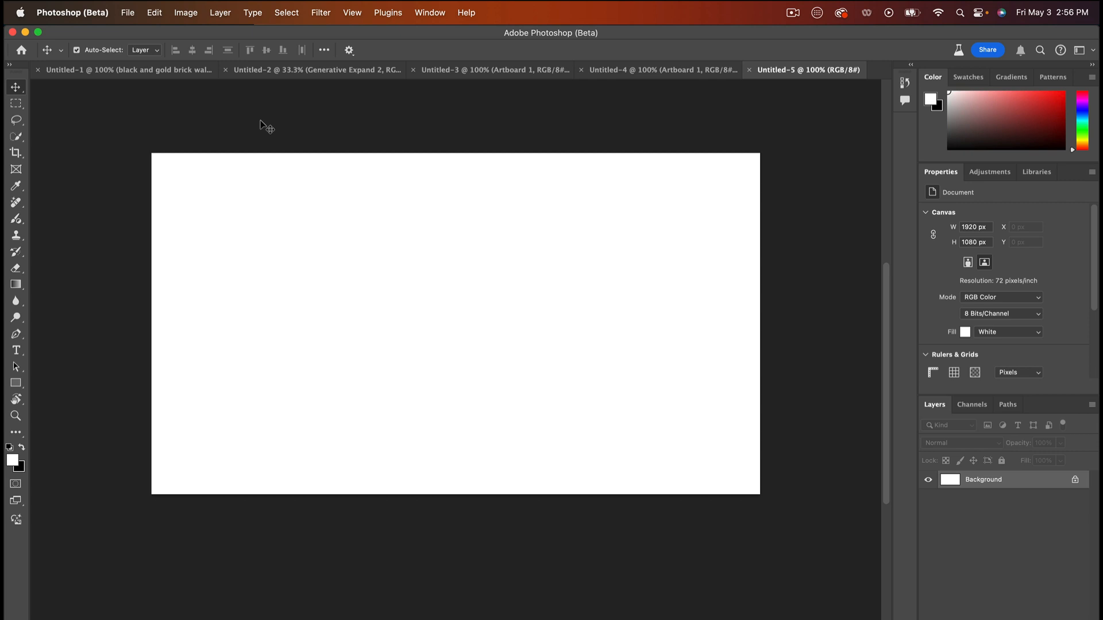
Reopen the Generate Image dialog with the Edit command, browse the prompt inspirations, and close it
left_click(120, 19)
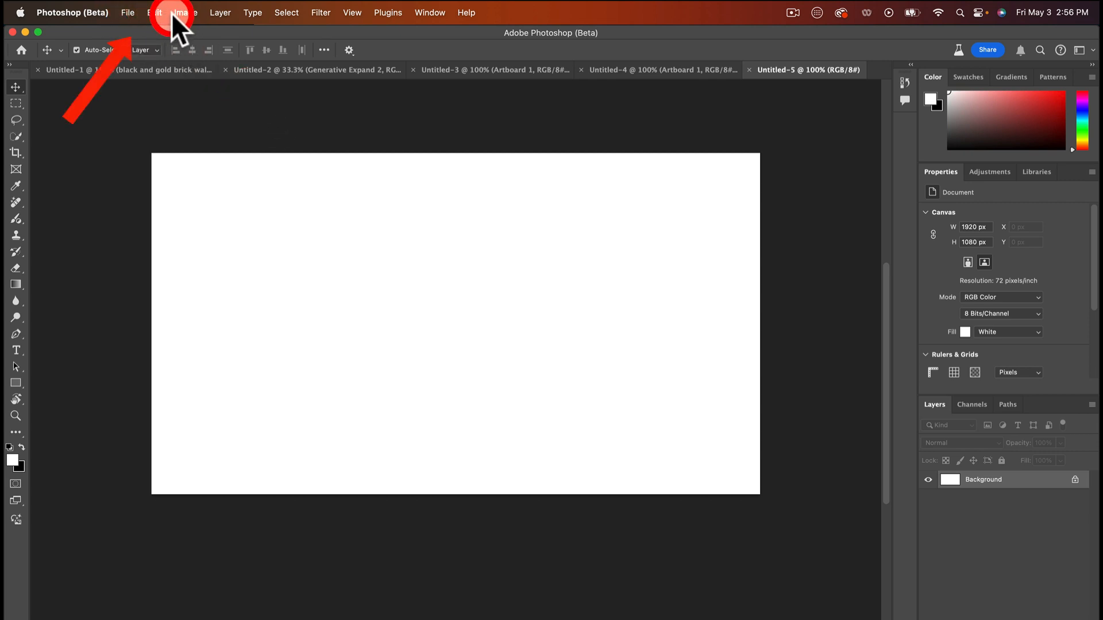
left_click(155, 12)
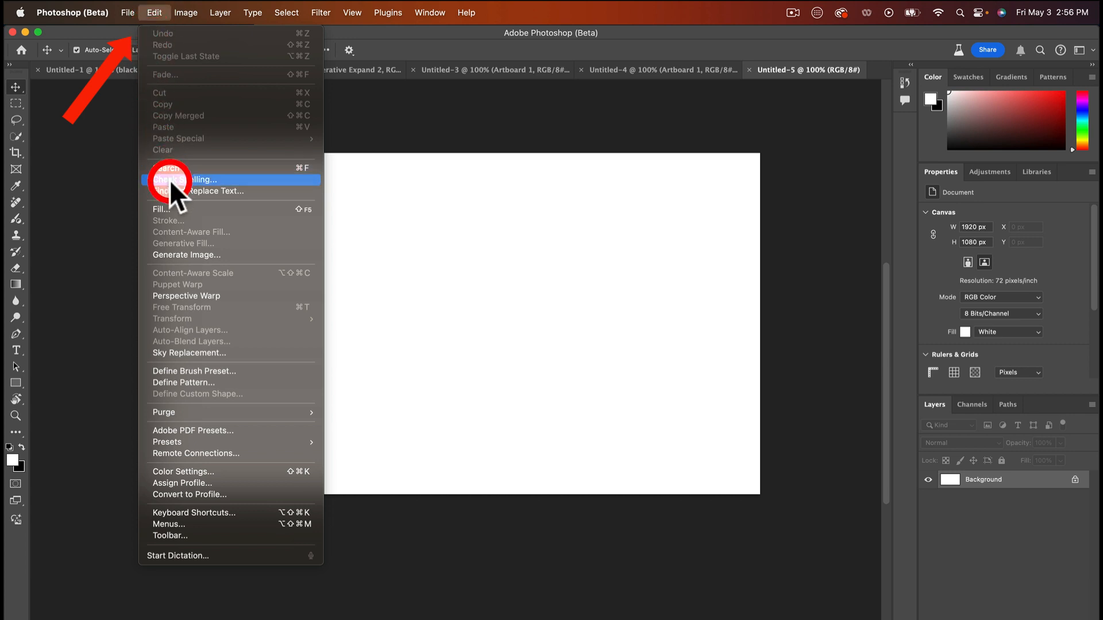
left_click(195, 254)
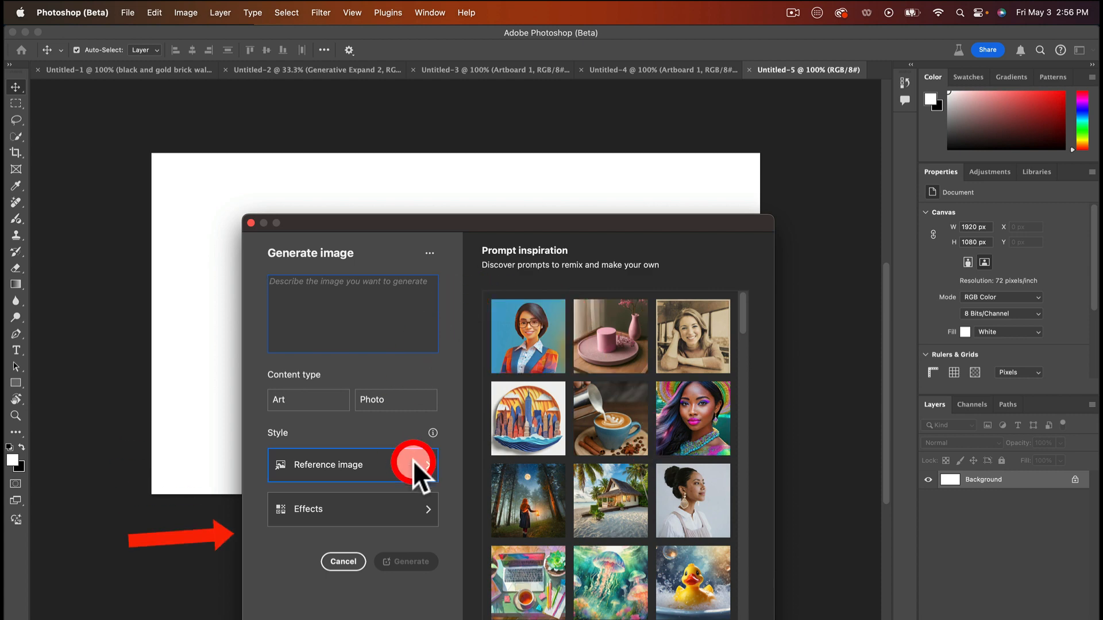
scroll(610, 358, "down", 10)
scroll(609, 358, "up", 10)
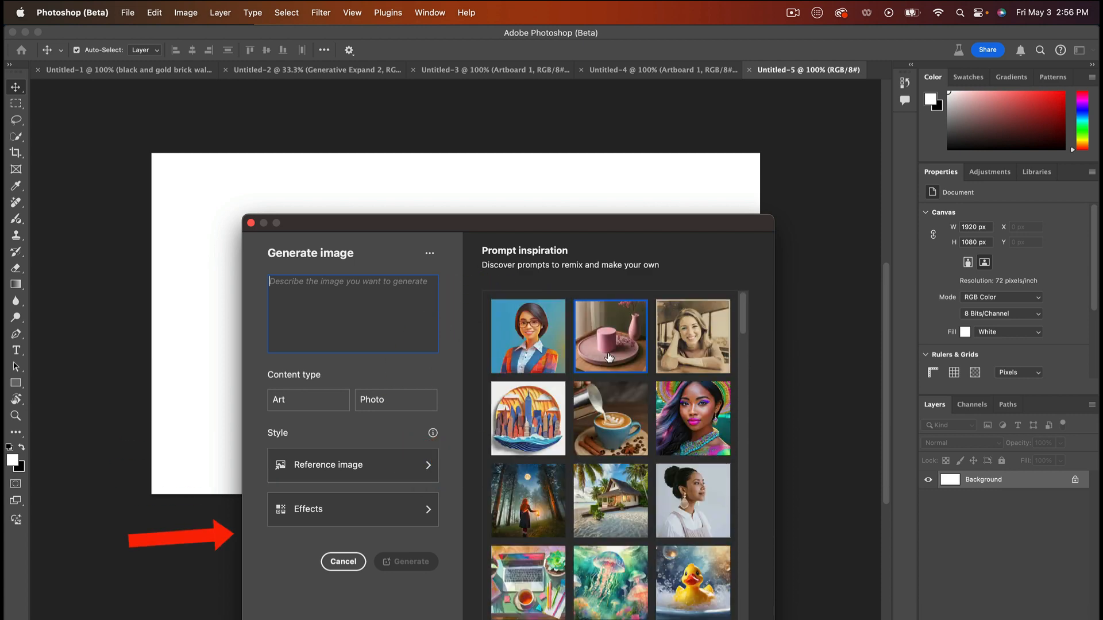
left_click(250, 222)
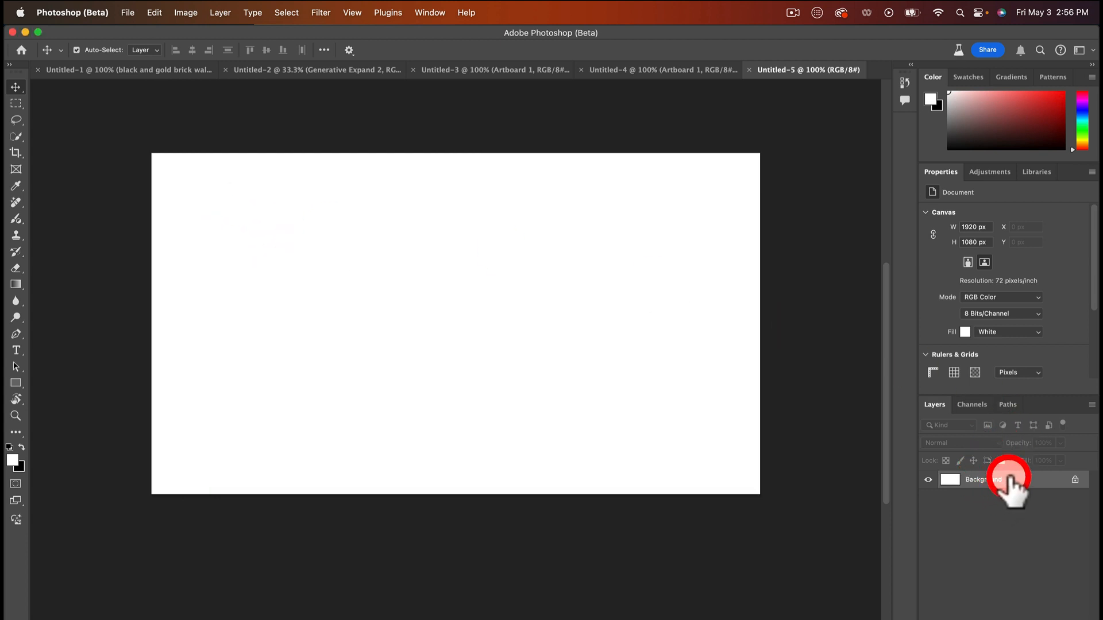
Display the Contextual Task Bar for the blank document
mouse_move(1009, 481)
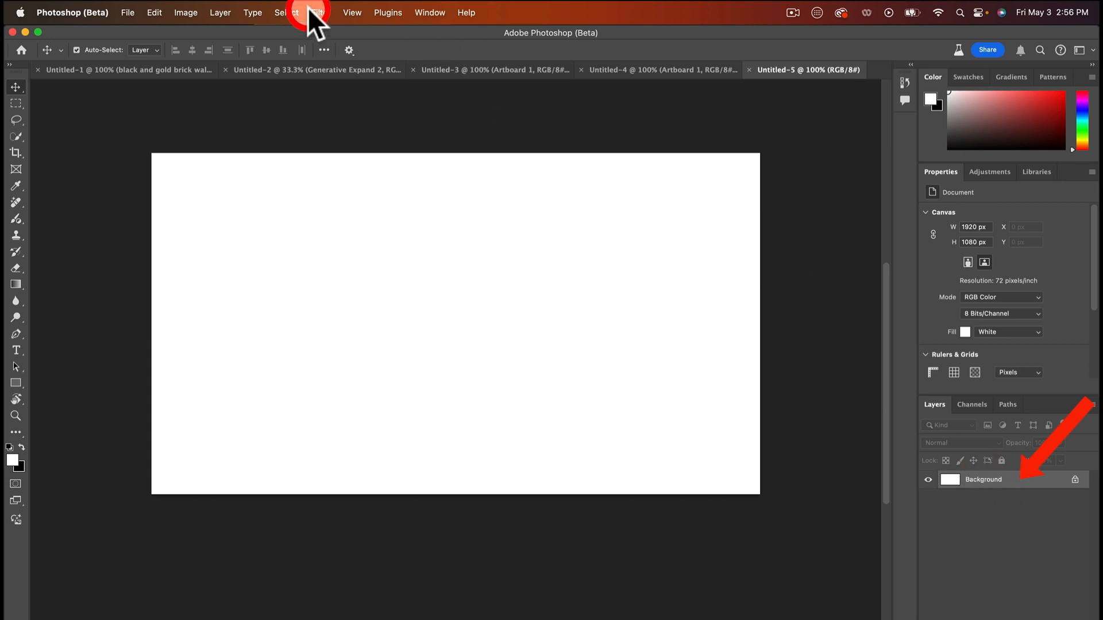
left_click(429, 12)
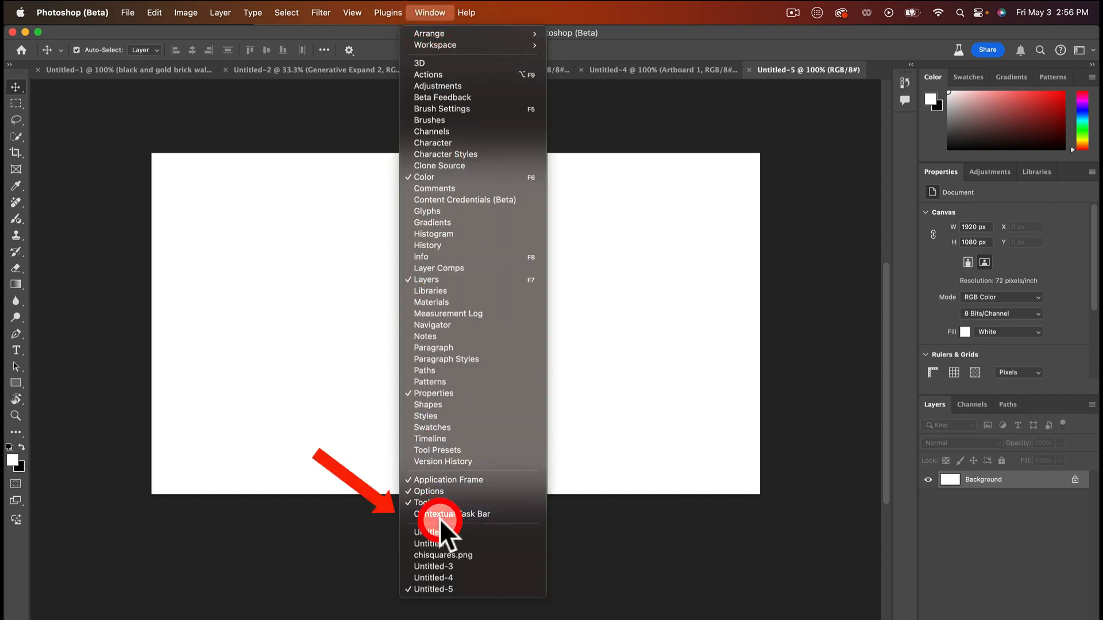
left_click(454, 513)
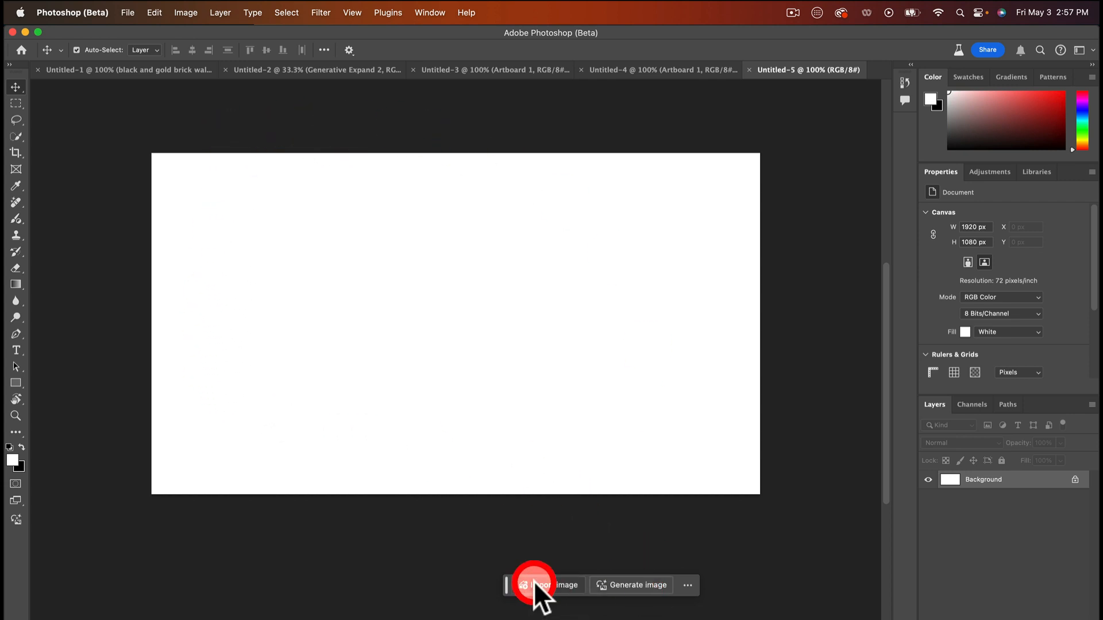
Start Generate Image and use the inspiration prompt "Woman with a deep gaze and afro-style hair"
left_click(639, 585)
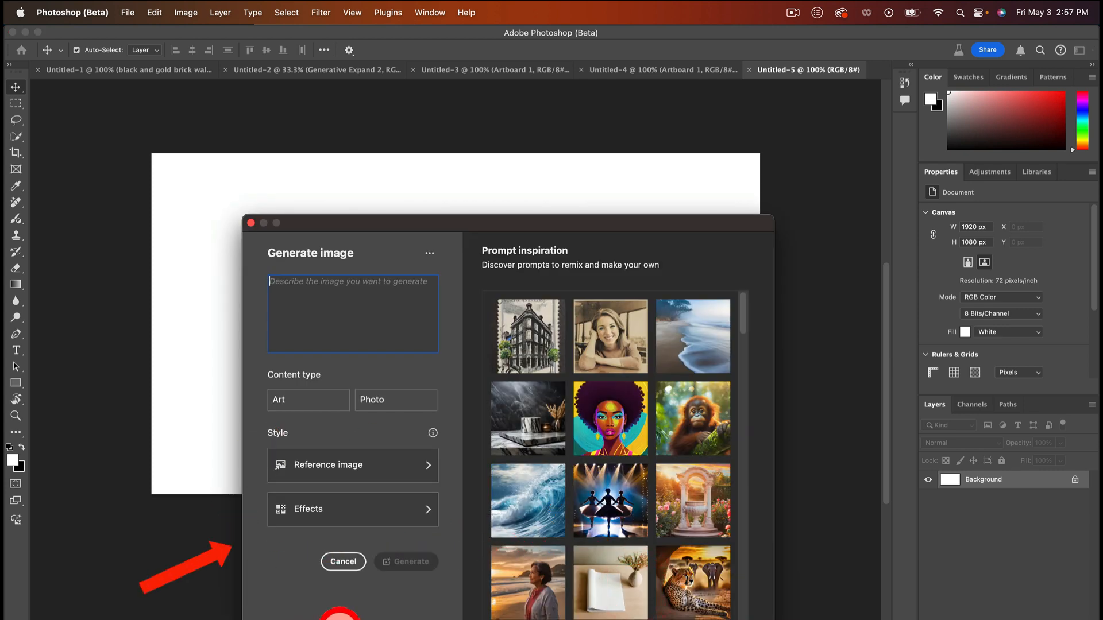
scroll(285, 476, "right", 1)
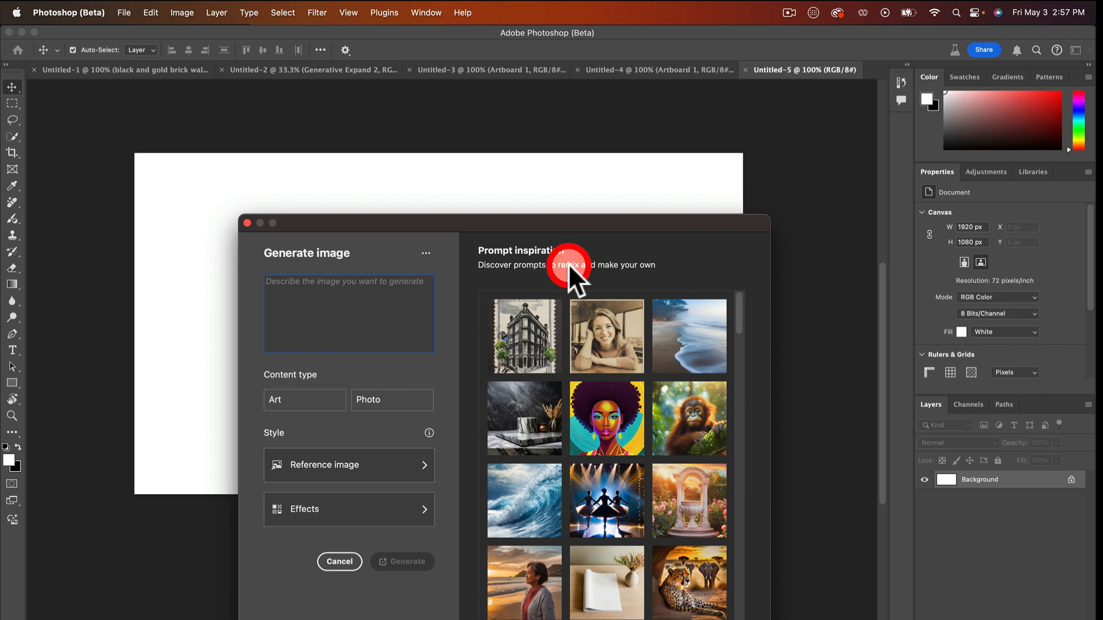
left_click(608, 437)
left_click(329, 297)
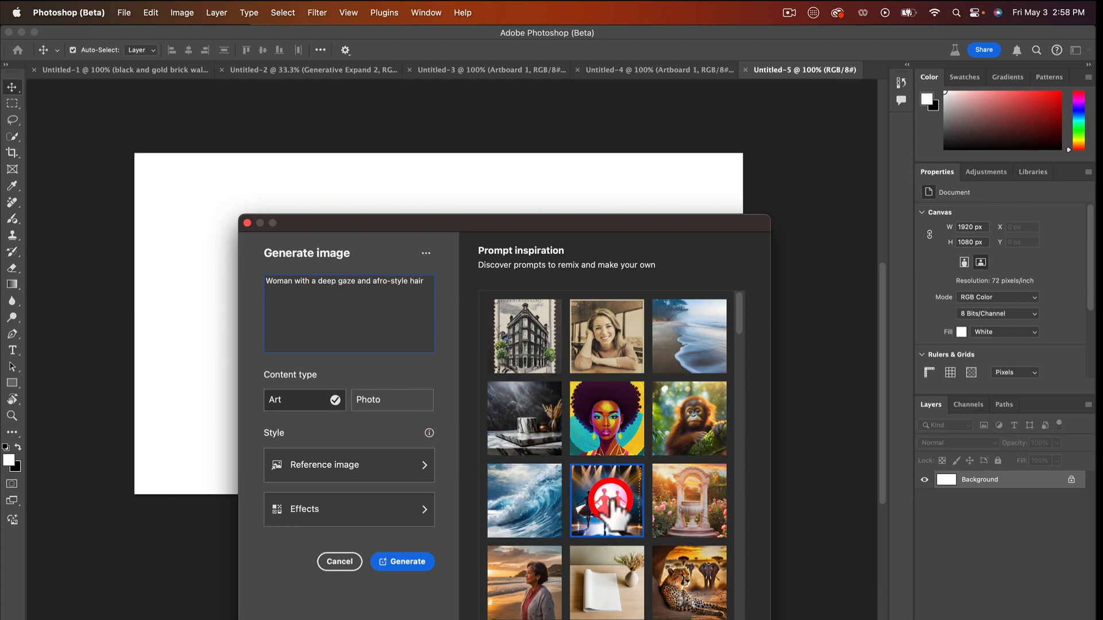
Change the content type of the image generation to Photo
scroll(606, 459, "down", 5)
left_click(279, 396)
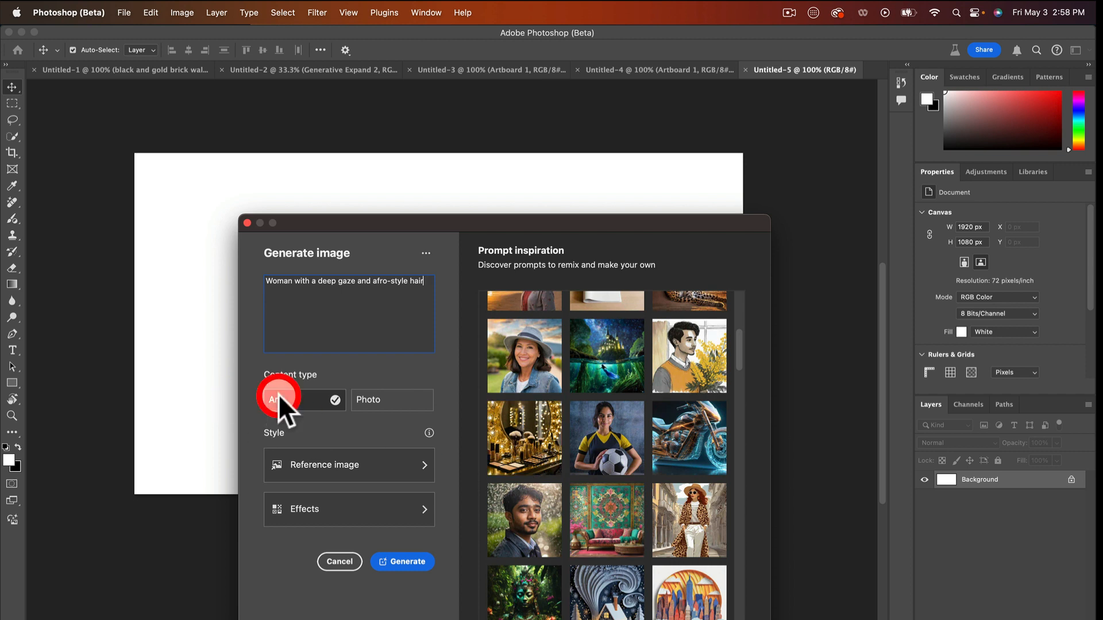
left_click(378, 400)
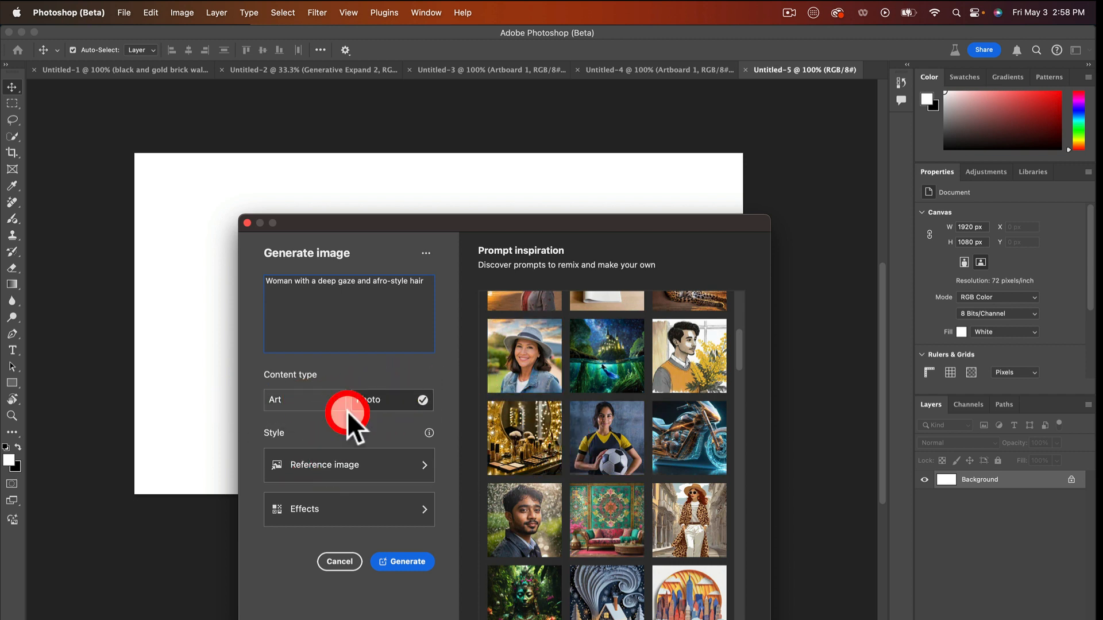
Add the fourth style effect in the fourth row of the Effects category, the balloon on a teal-blue background
left_click(426, 508)
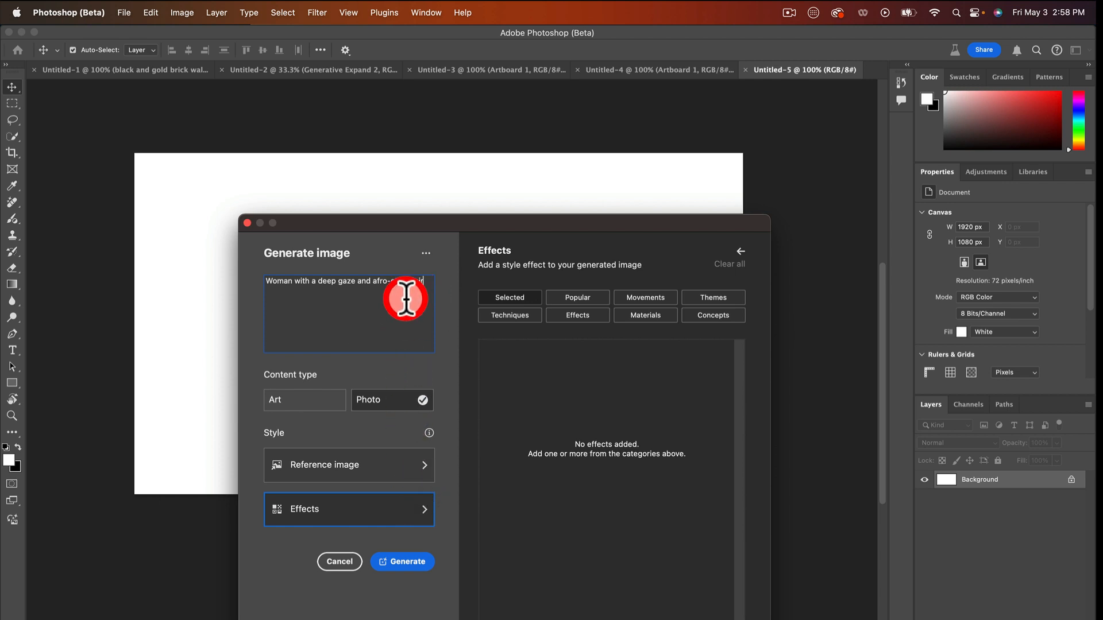
left_click(585, 315)
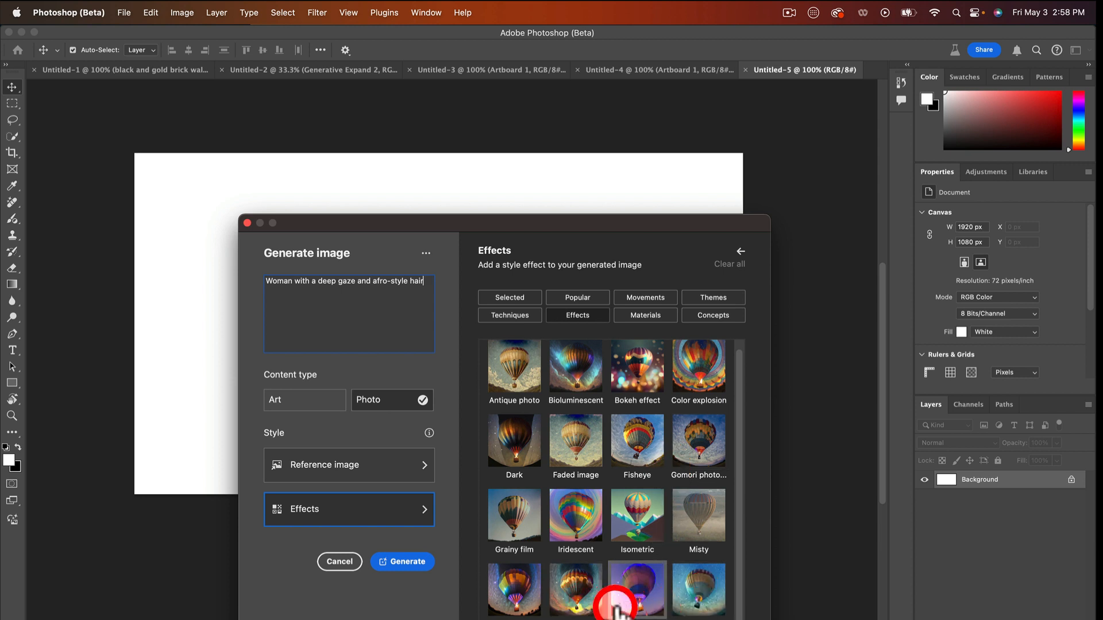
left_click(699, 598)
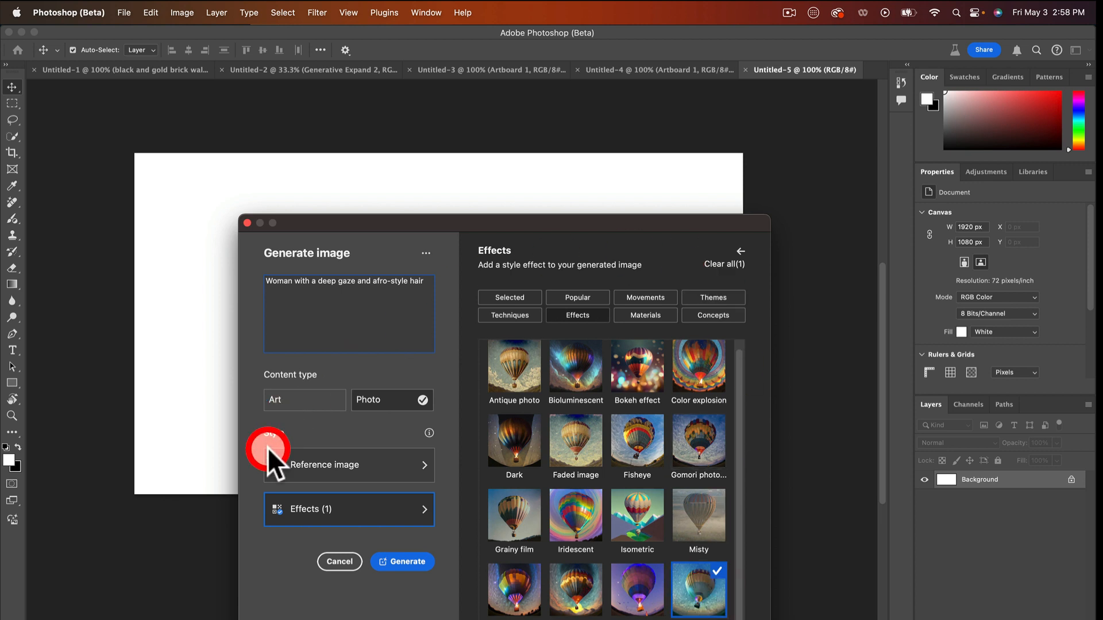
Choose the red, orange and blue swirl gallery picture as the reference image and generate the image
left_click(425, 464)
left_click(712, 434)
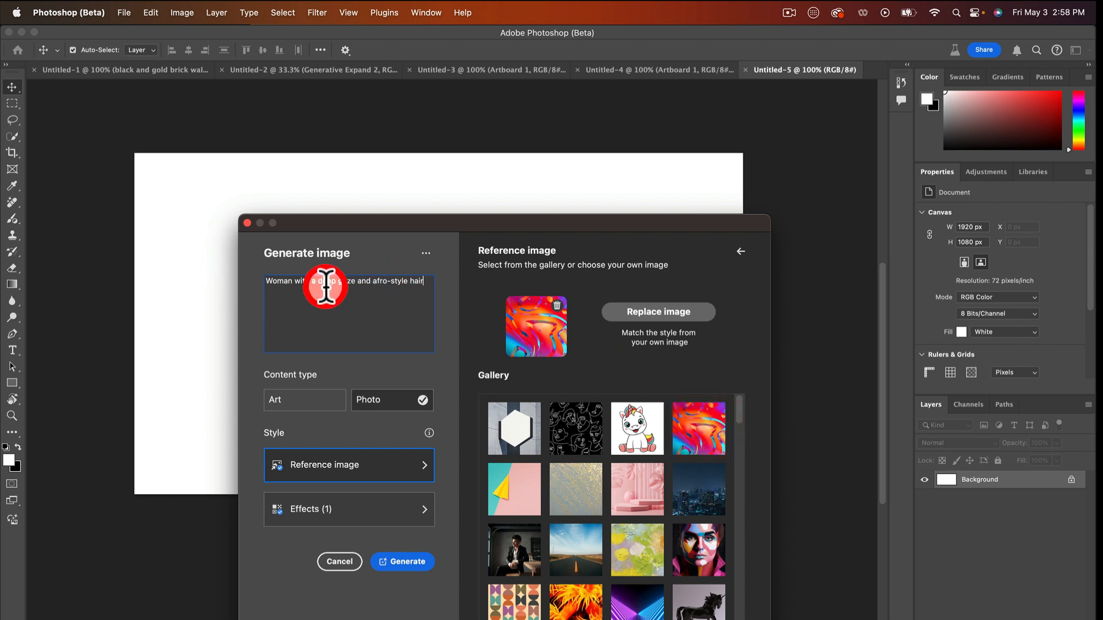
left_click(396, 564)
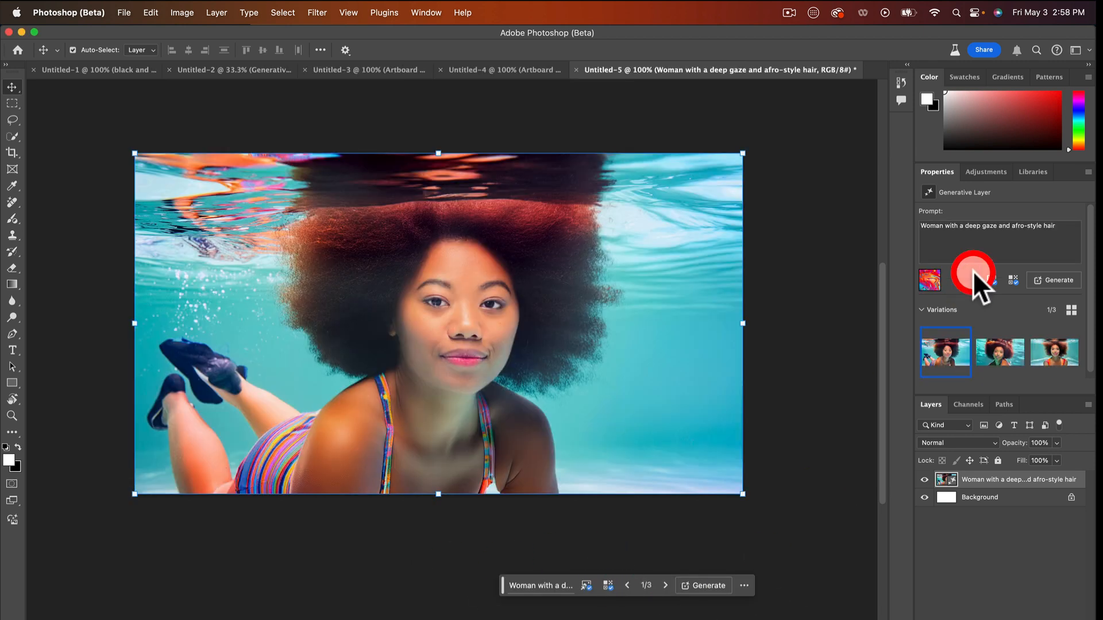
Preview the second generated variation and select the third one for the generative layer
left_click(1001, 357)
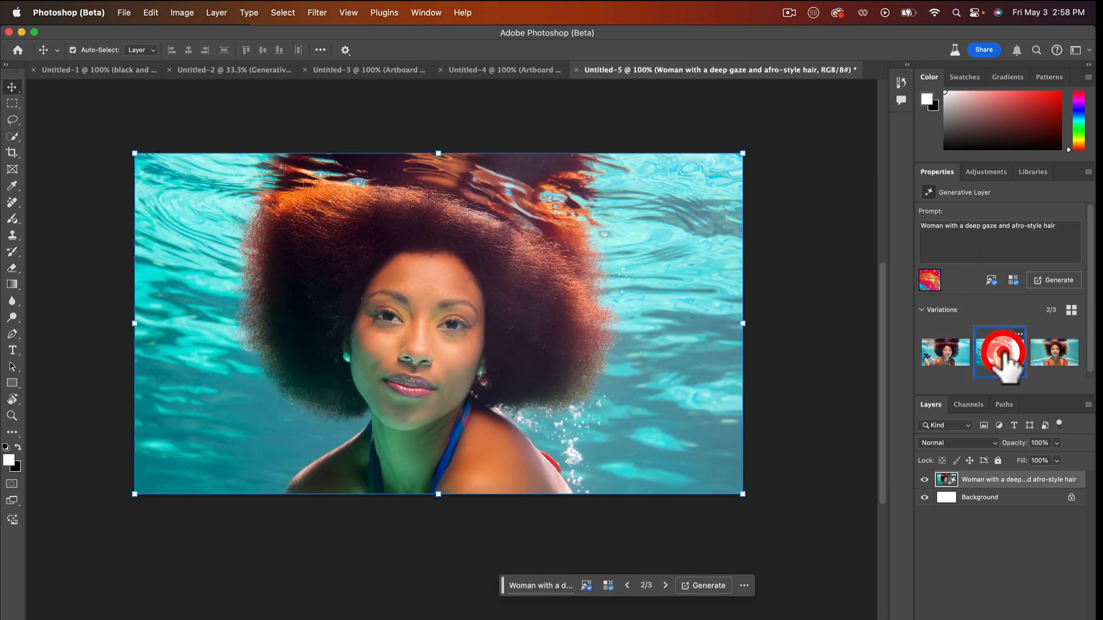
left_click(1042, 351)
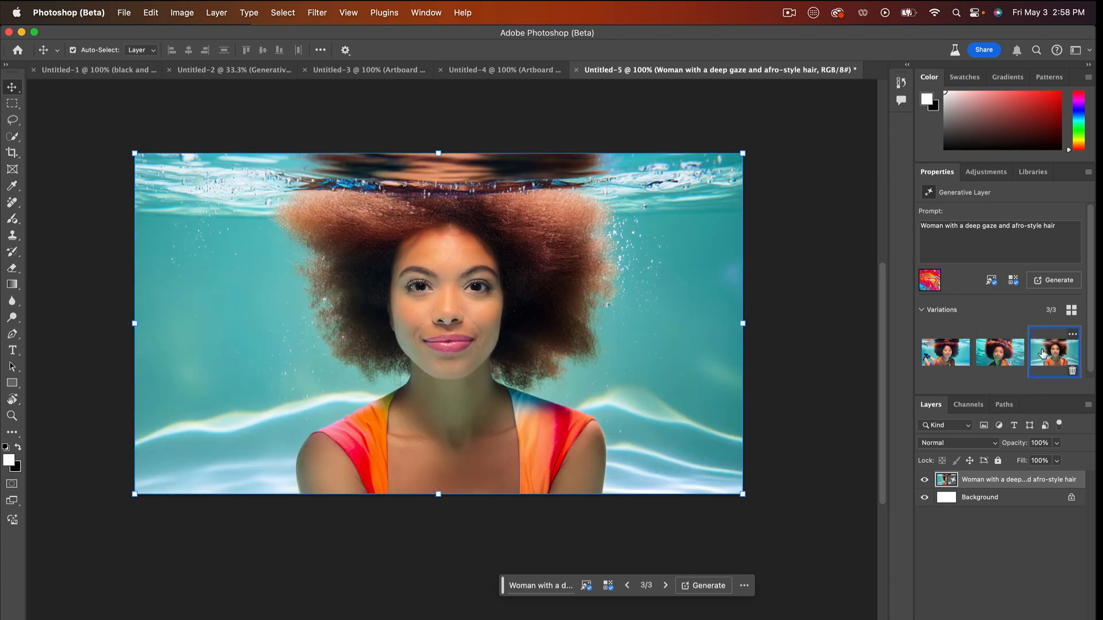
left_click(1037, 350)
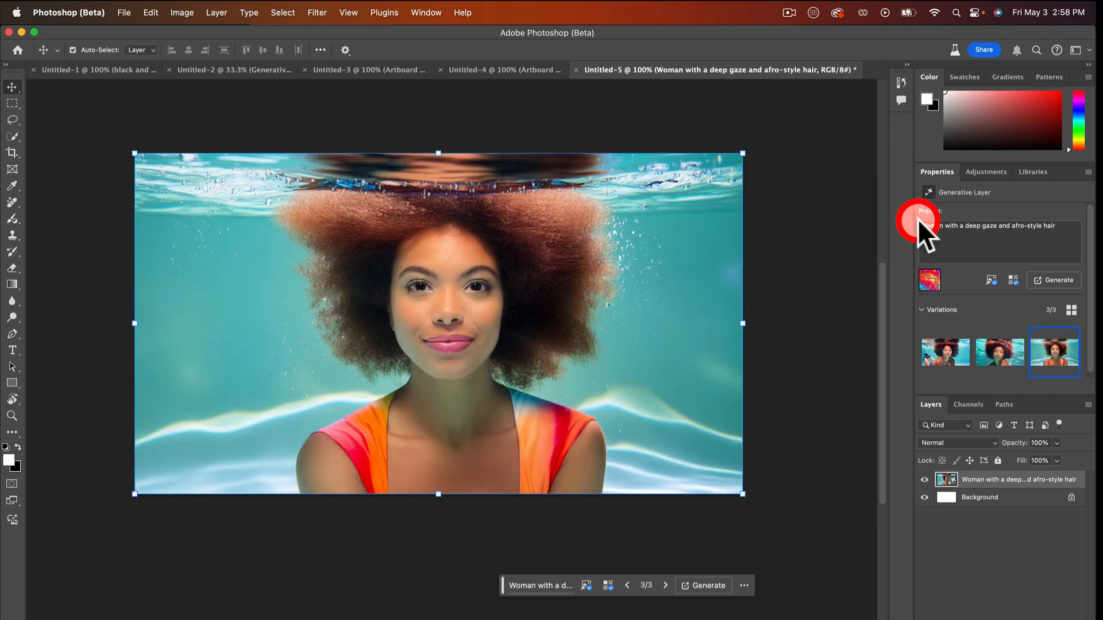
Append "gradient black and red background" to the generative layer's prompt and generate new variations
left_click(1063, 227)
left_click(1064, 224)
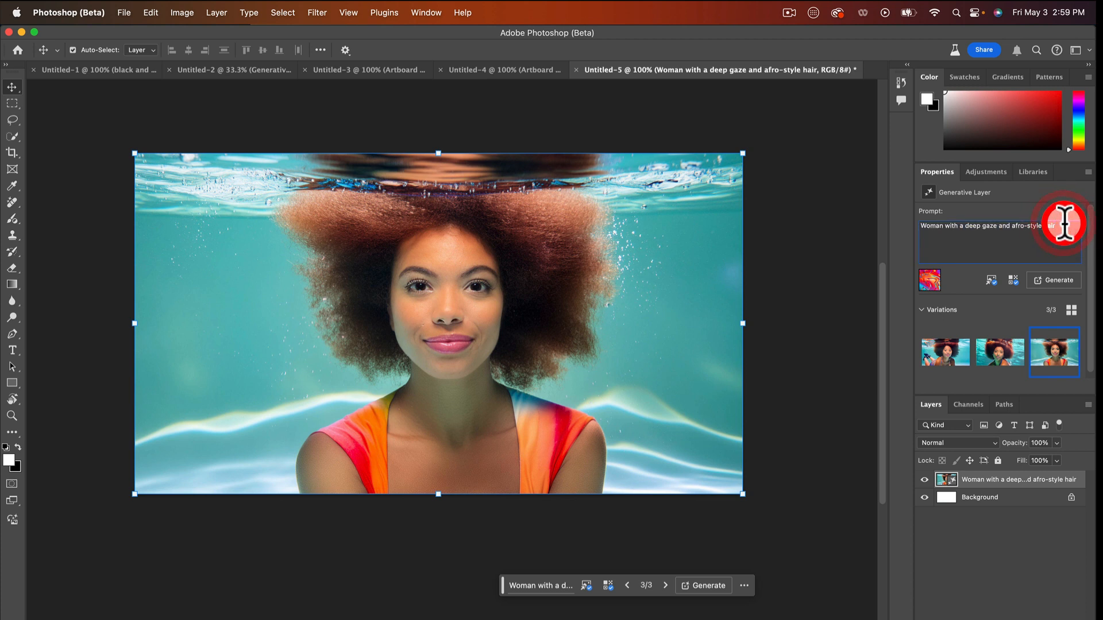
type("gradi")
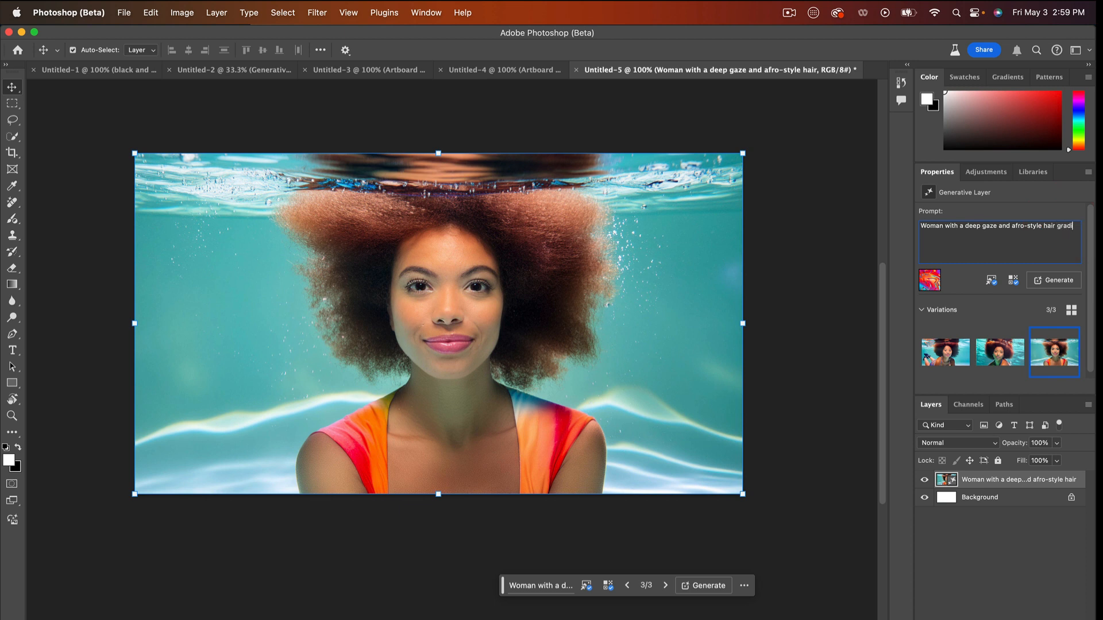
type("ent black and red background")
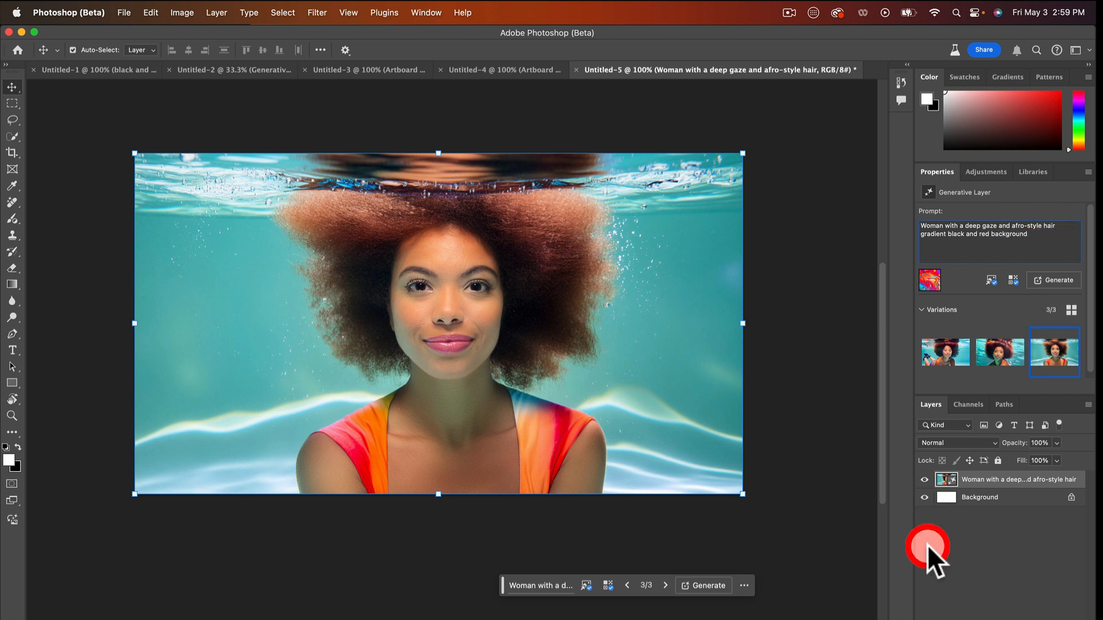
scroll(702, 584, "down", 1)
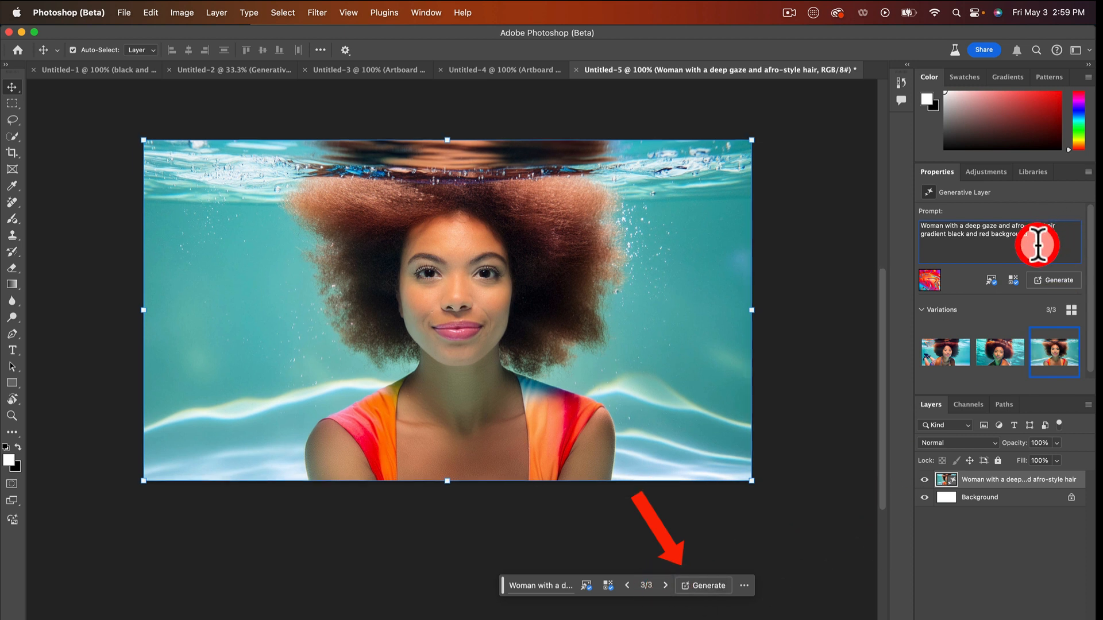
left_click(1057, 283)
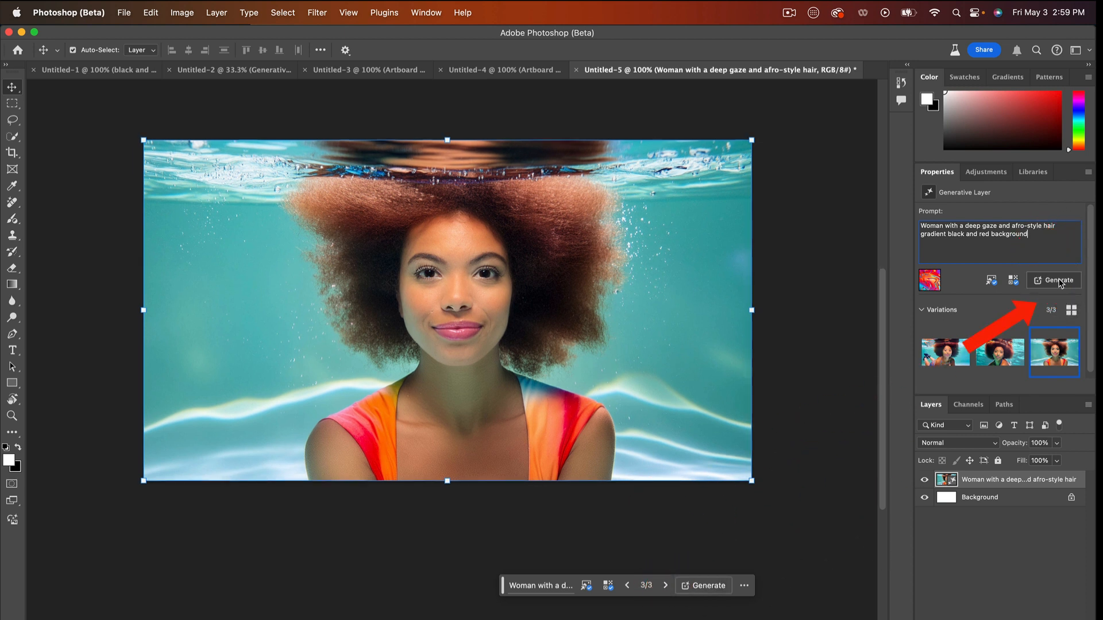
left_click(1058, 283)
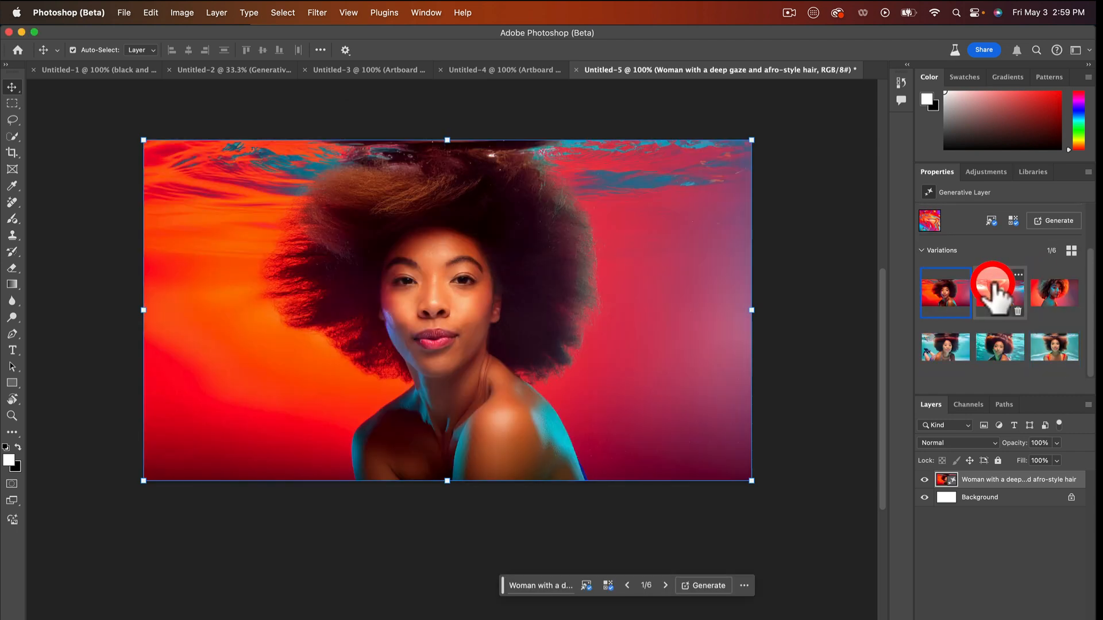
Preview the second red-background variation and select the third one for the generative layer
left_click(998, 291)
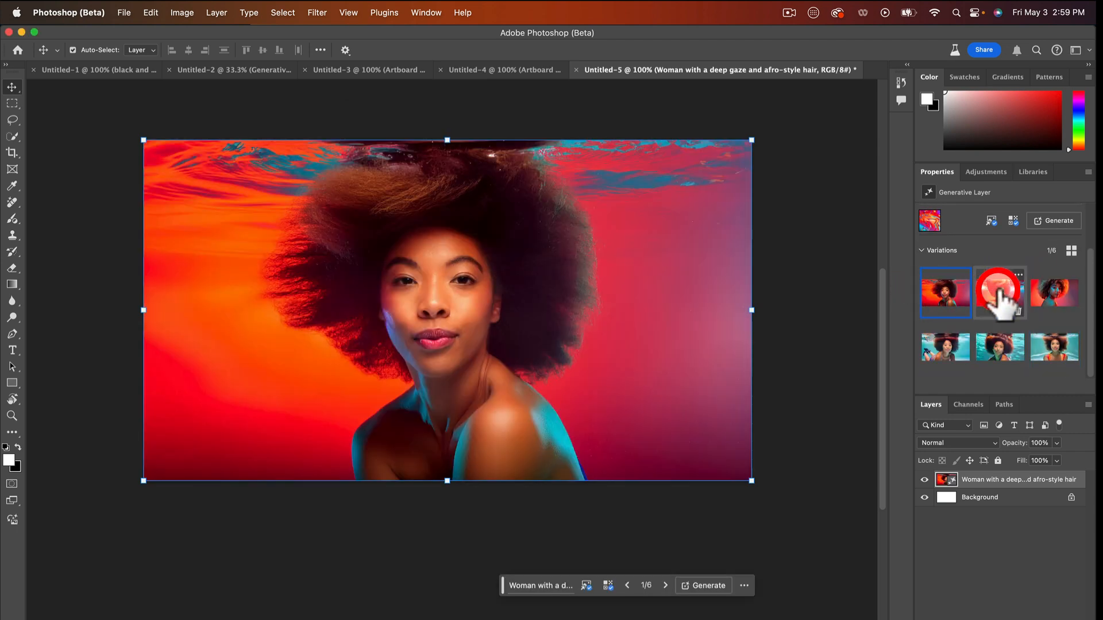
left_click(1046, 292)
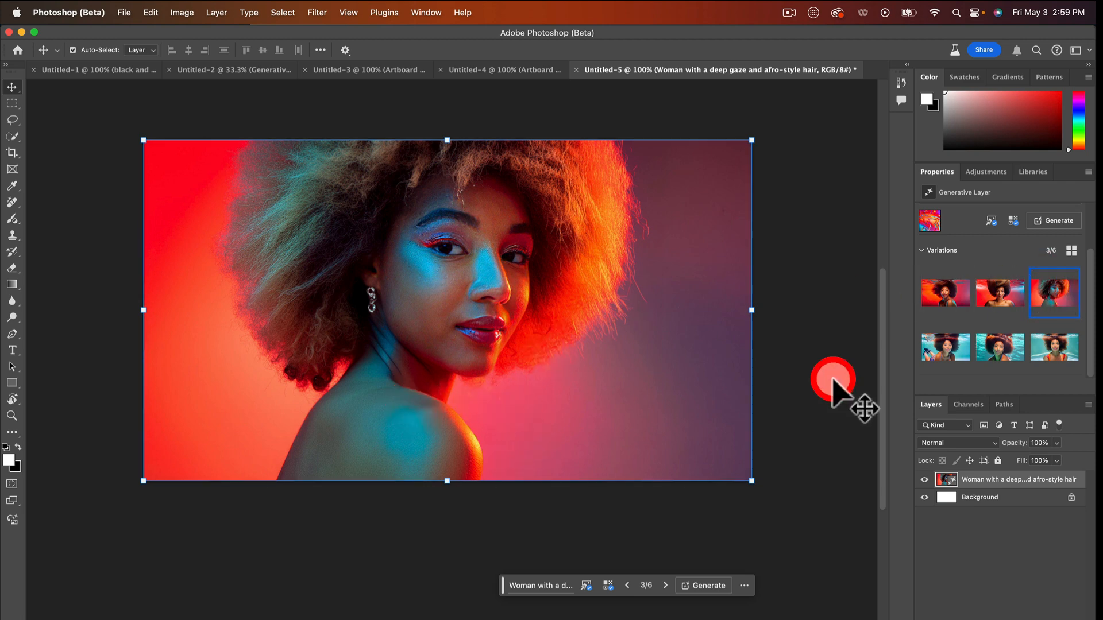
scroll(837, 387, "up", 5)
scroll(714, 320, "down", 3)
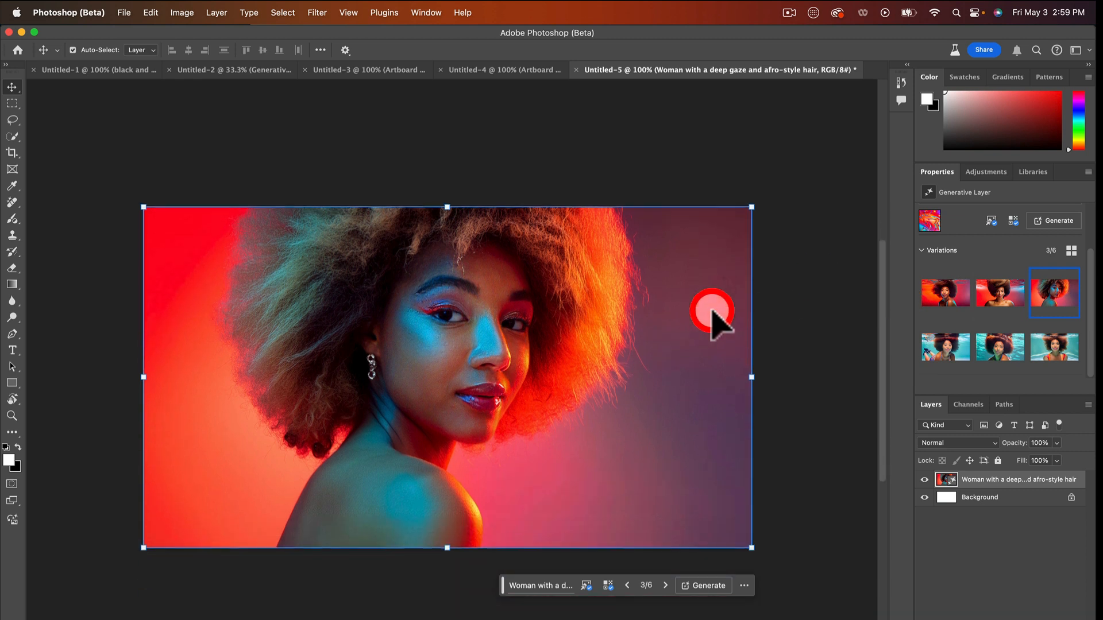
Generate images similar to the selected third variation, preview the second result and select the third
left_click(1071, 276)
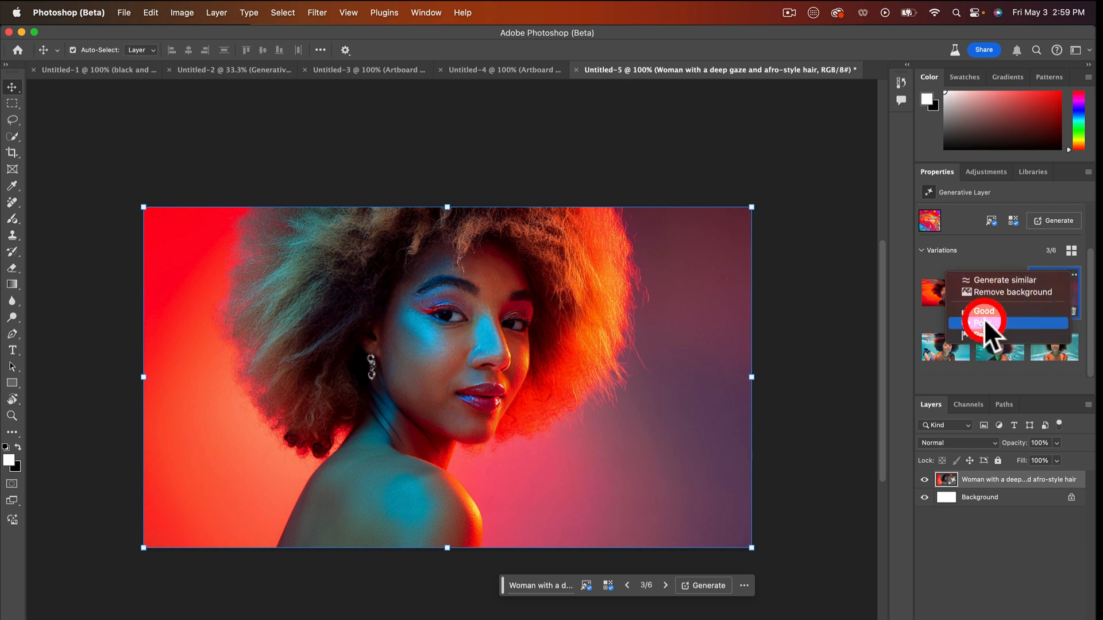
left_click(1020, 279)
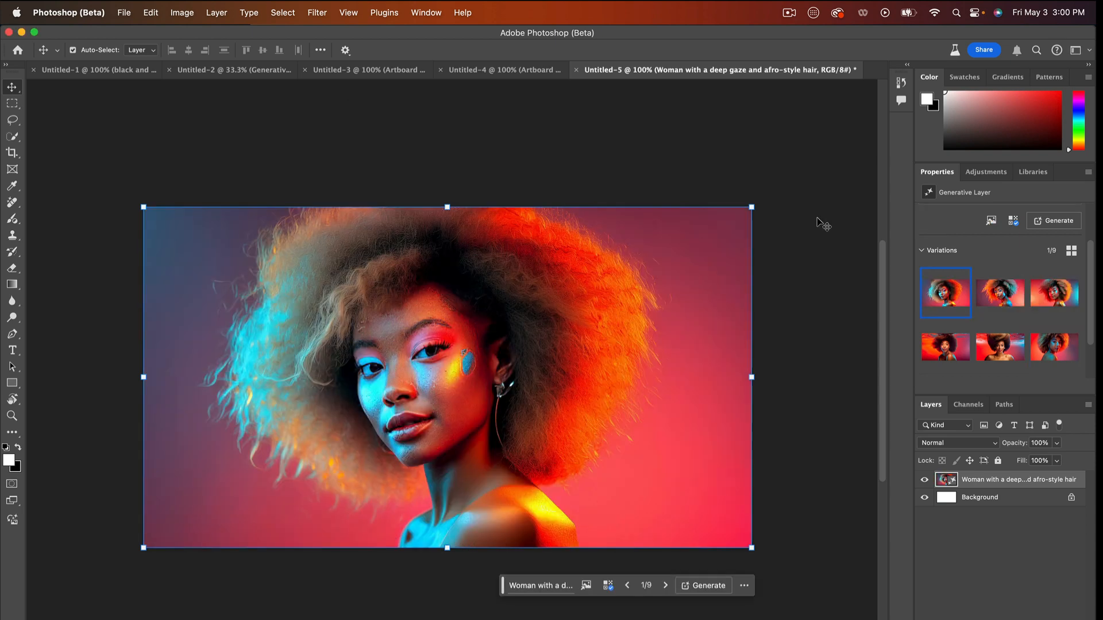
left_click(822, 227)
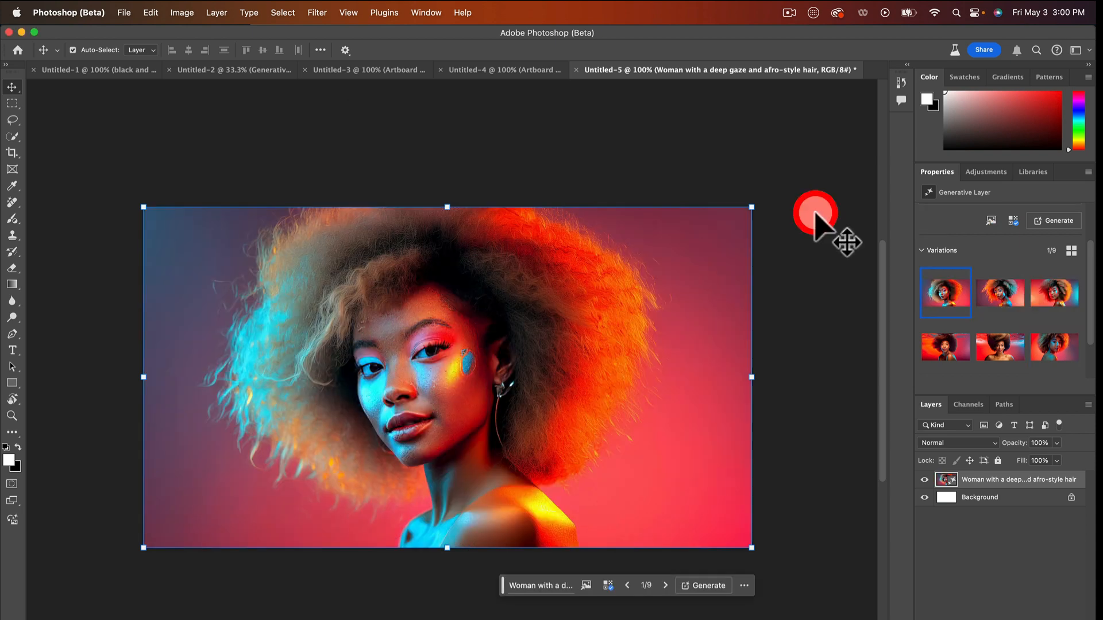
left_click(999, 294)
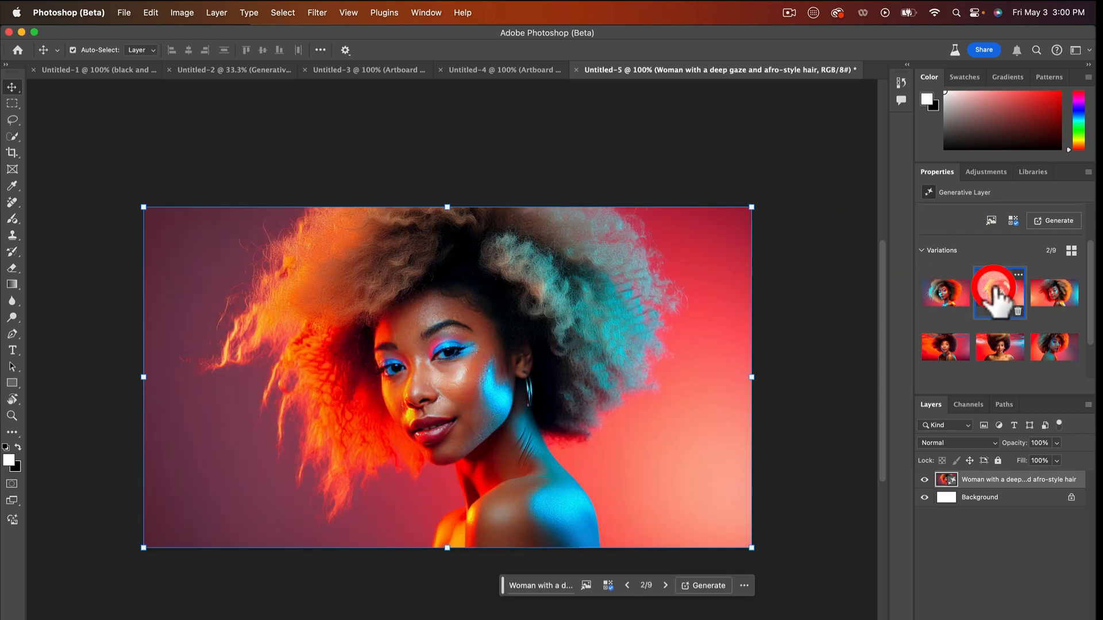
left_click(1059, 292)
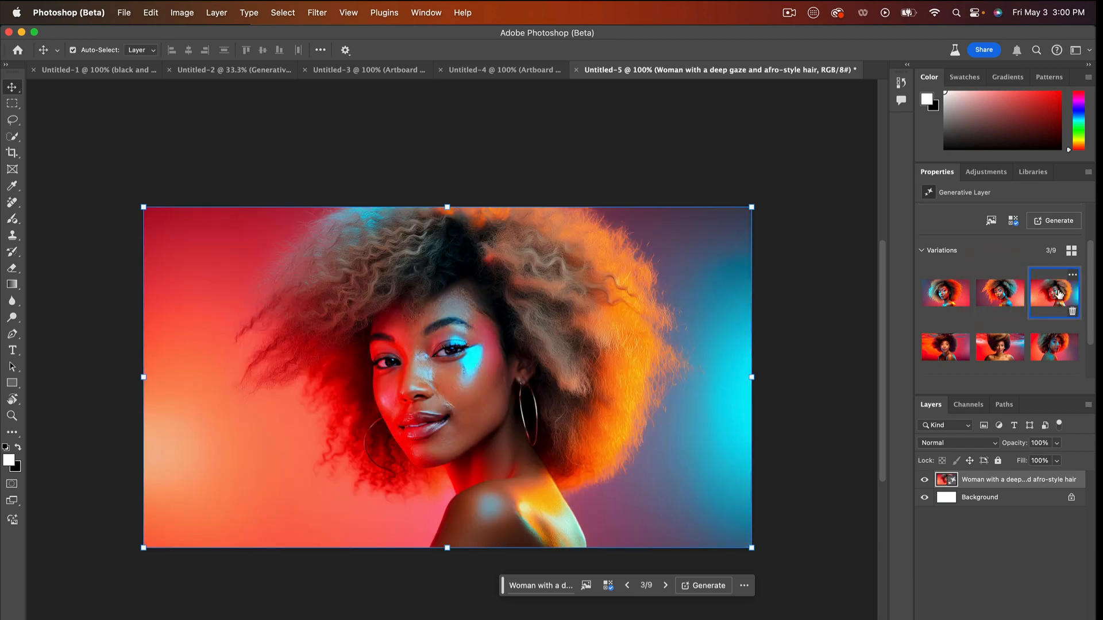
left_click(1055, 350)
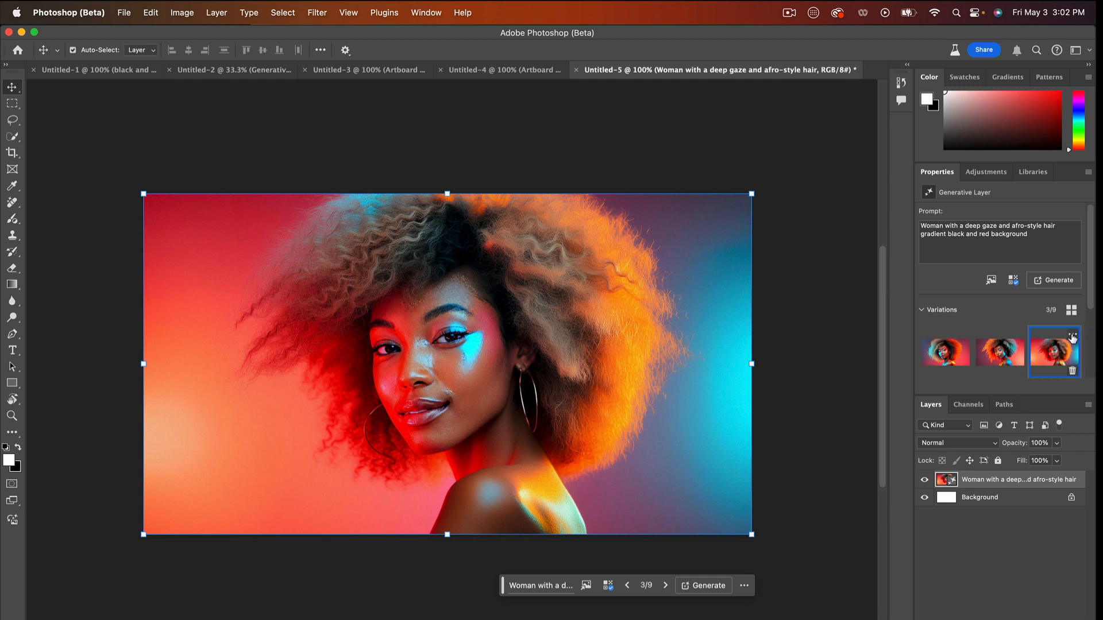
Generate another set similar to the portrait with the orange and teal glow, and select its third variation
left_click(1072, 338)
left_click(1028, 339)
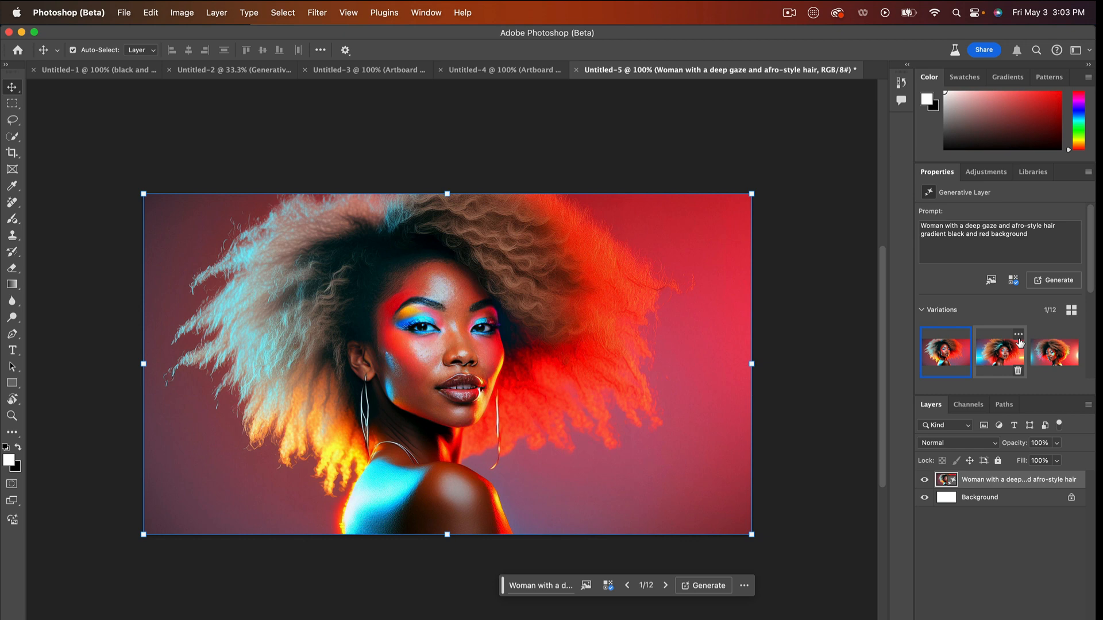
left_click(1001, 351)
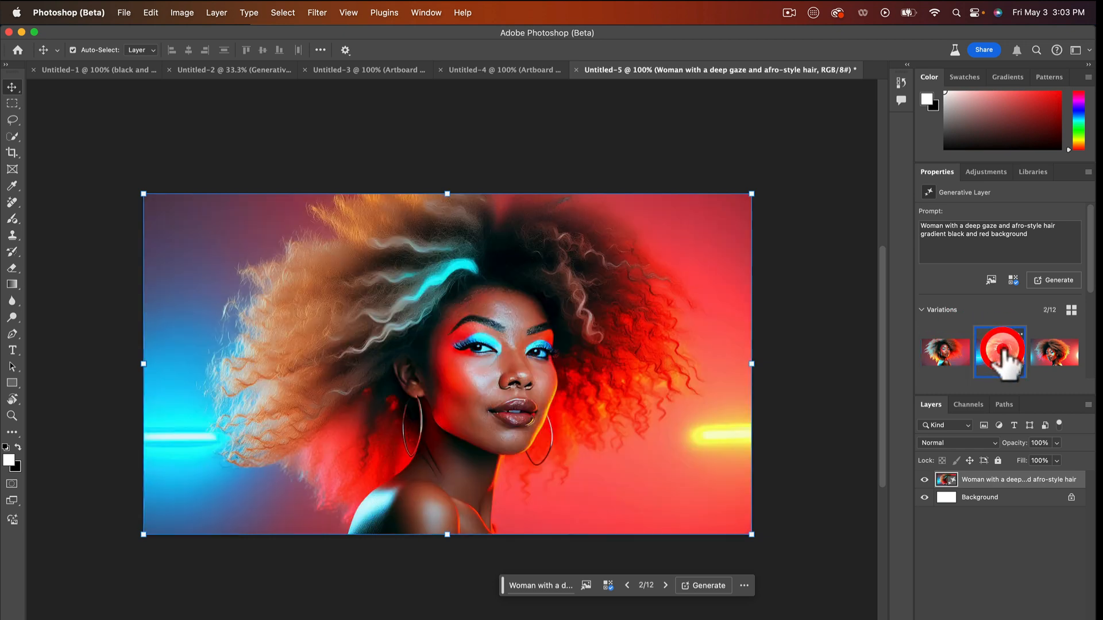
left_click(1053, 352)
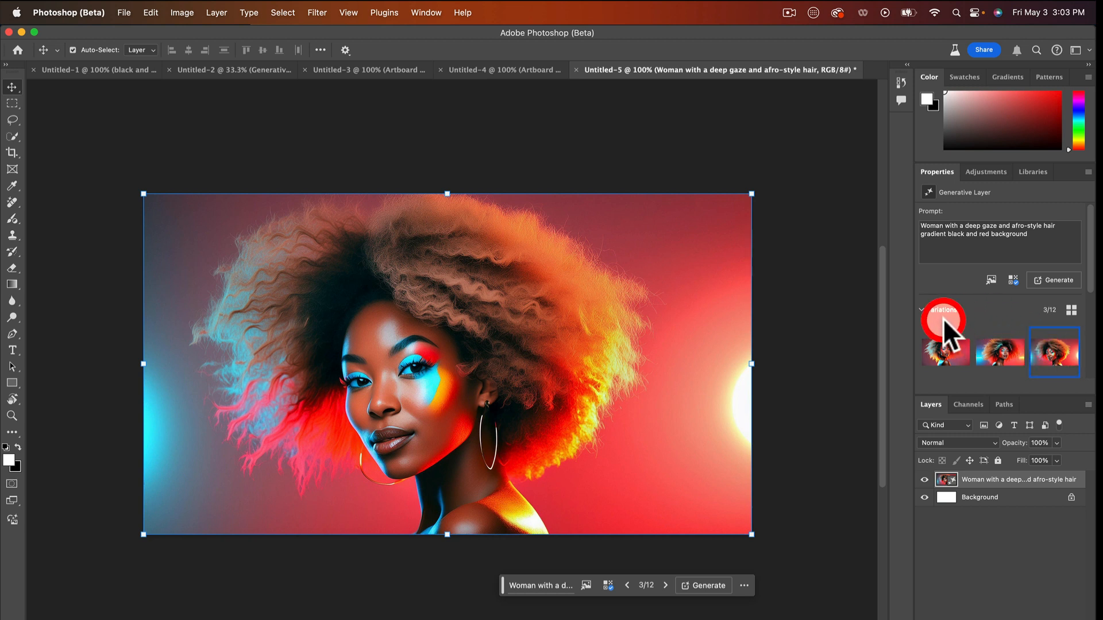
Start a new image generation with the prompt "three shoes on a bench"
triple_click(945, 224)
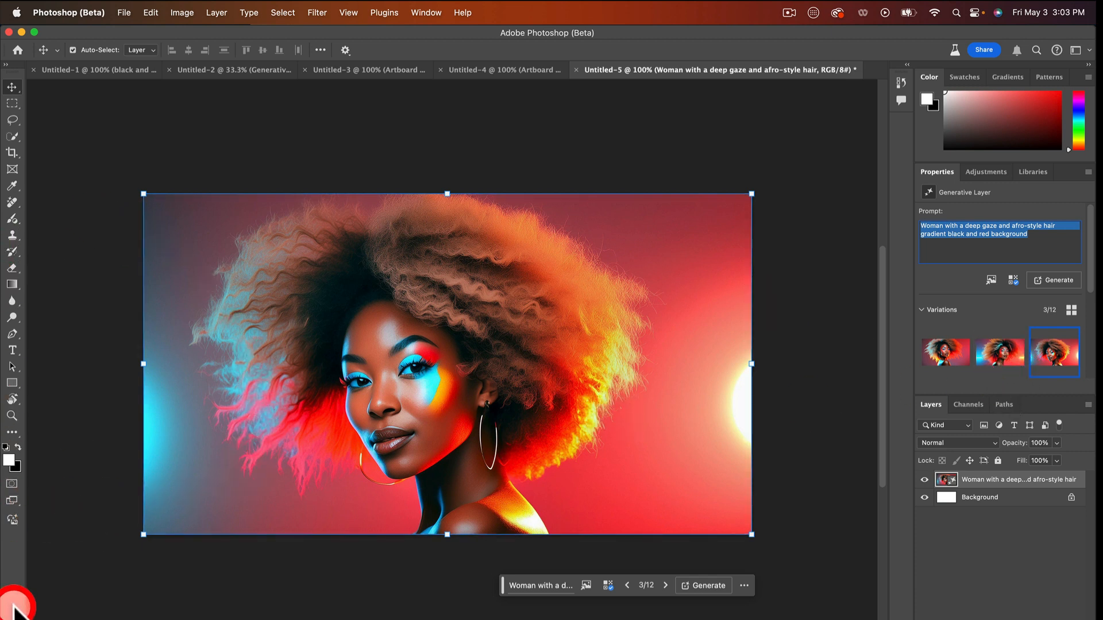
left_click(14, 518)
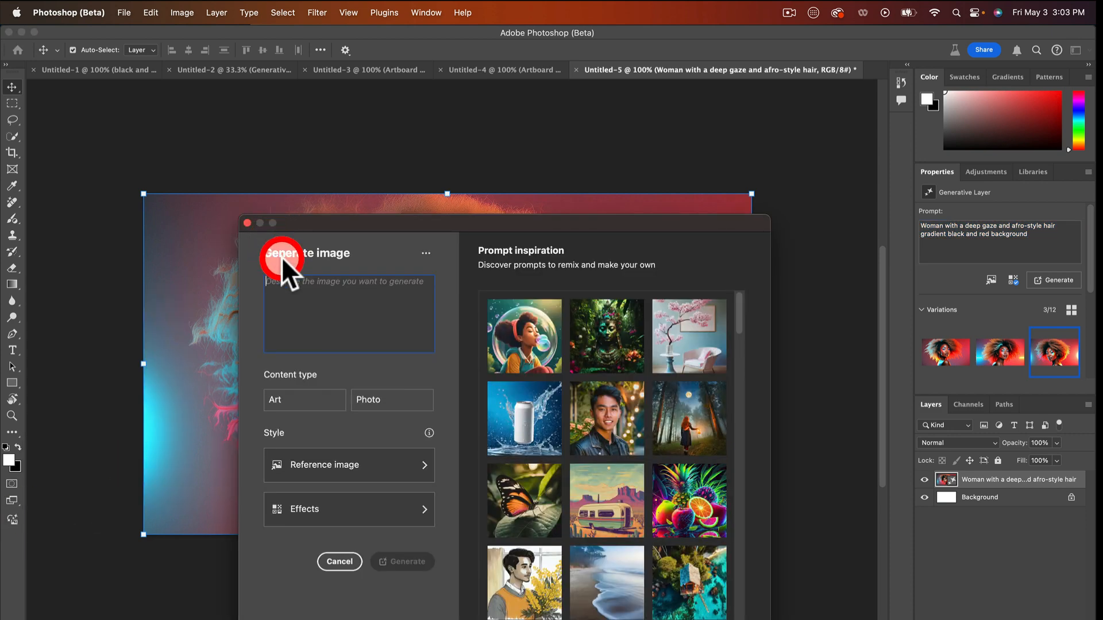
left_click(286, 282)
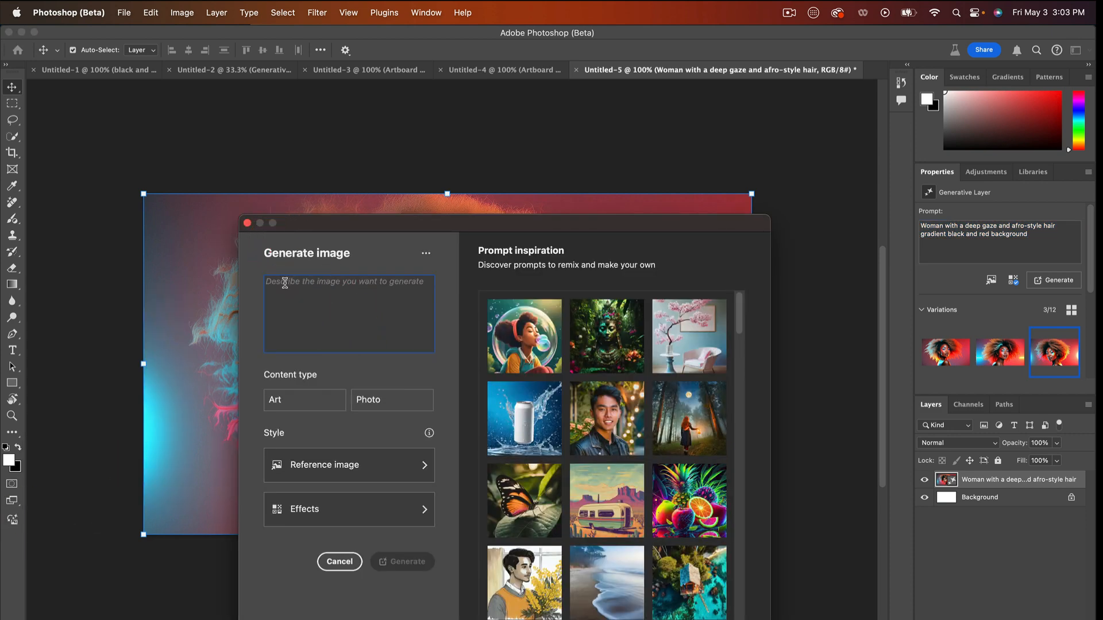
type("three shoes")
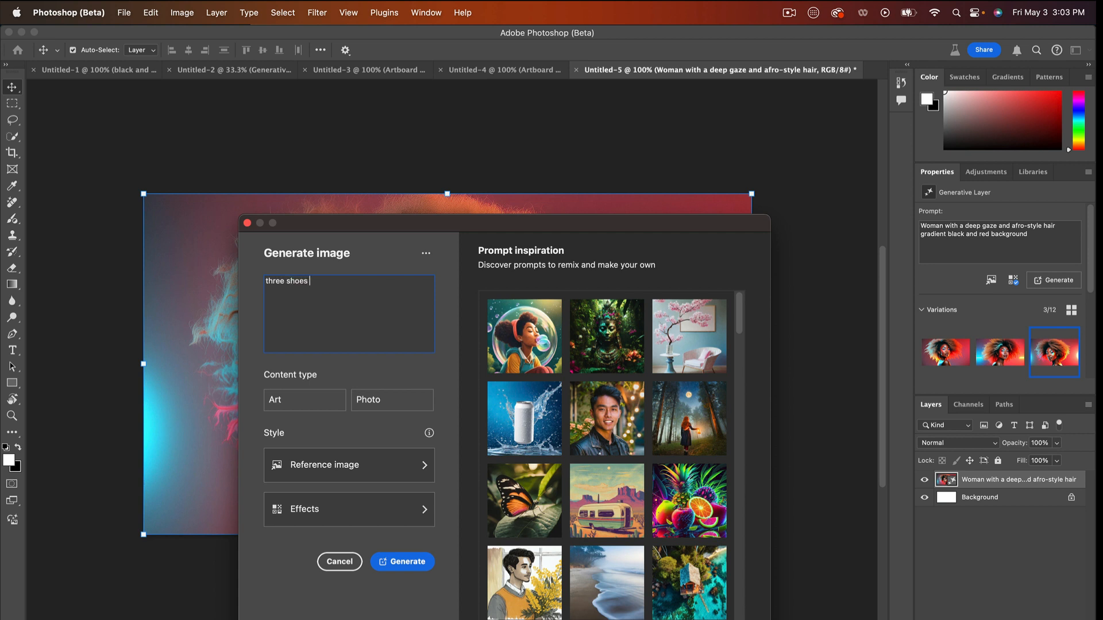
type(" on a bench")
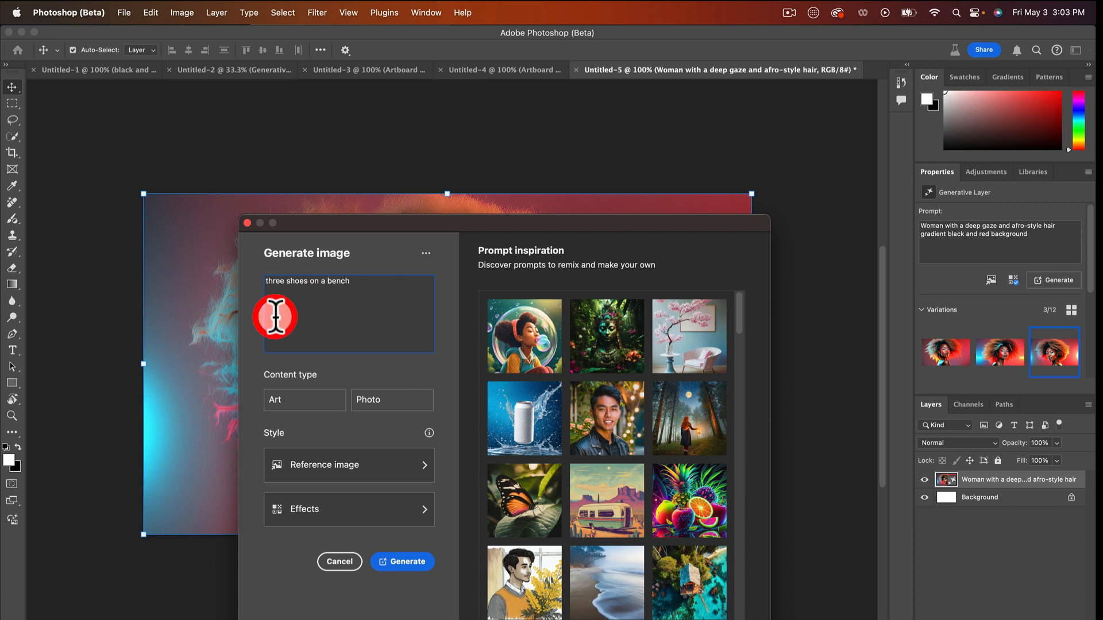
Set the content type to Art and add the Painting effect from the Popular category
left_click(321, 402)
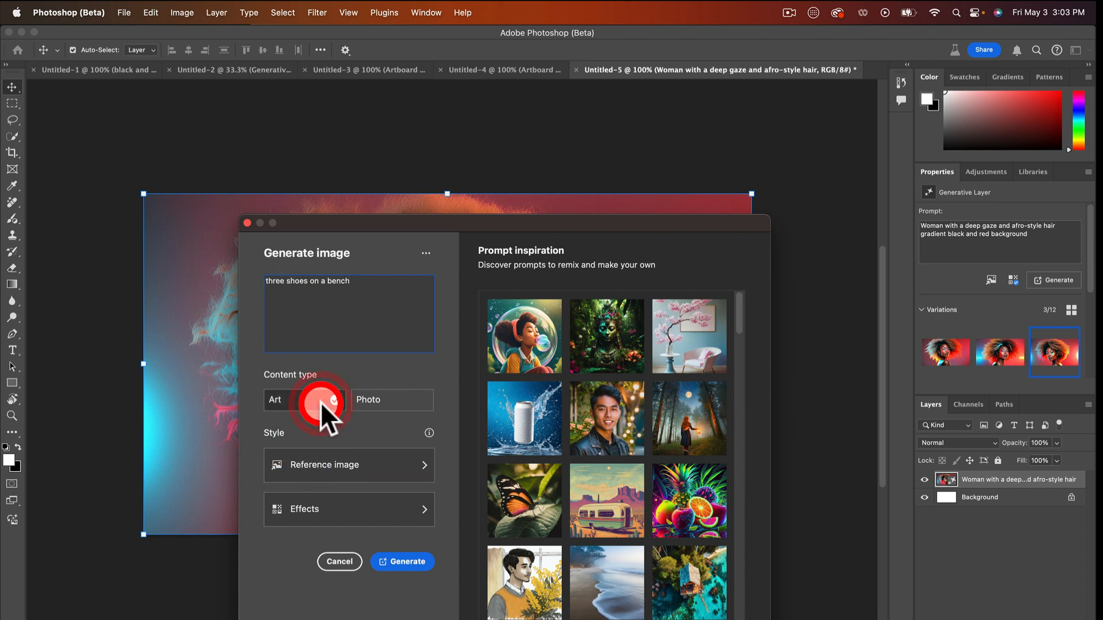
left_click(385, 515)
left_click(424, 509)
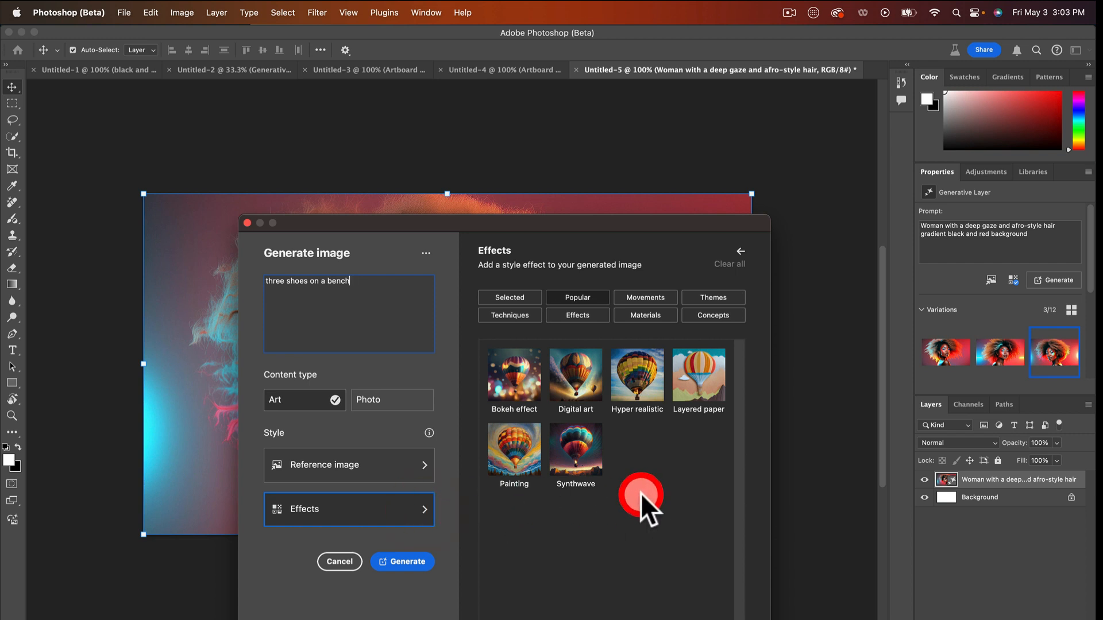
left_click(513, 447)
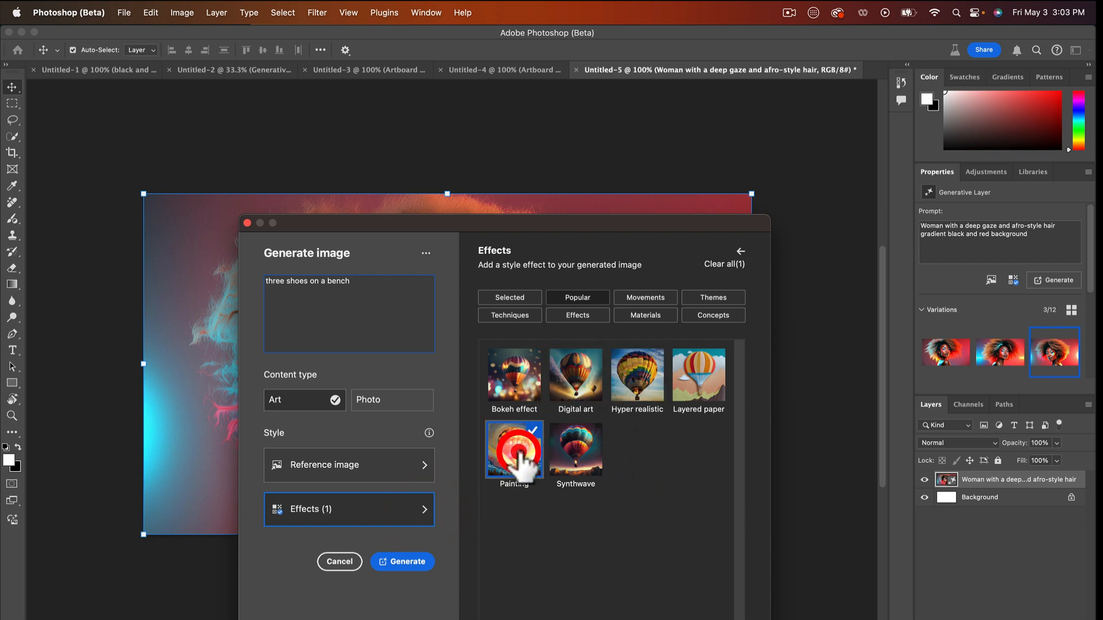
Choose the colorful watercolor daisy painting from the gallery as the style reference image
left_click(422, 465)
scroll(637, 483, "down", 2)
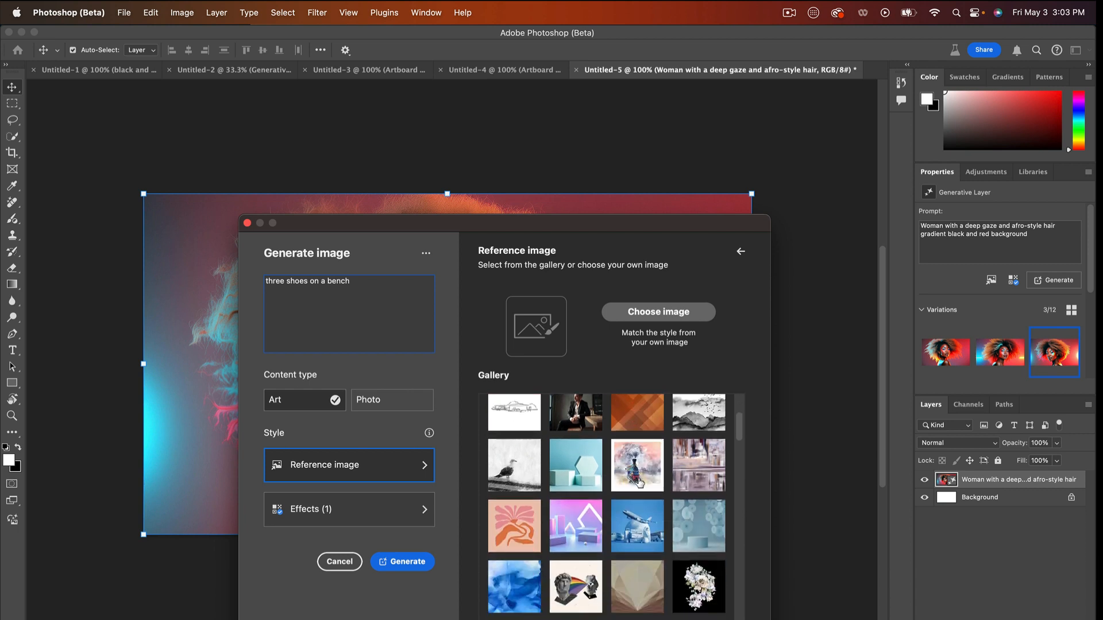
scroll(639, 482, "down", 5)
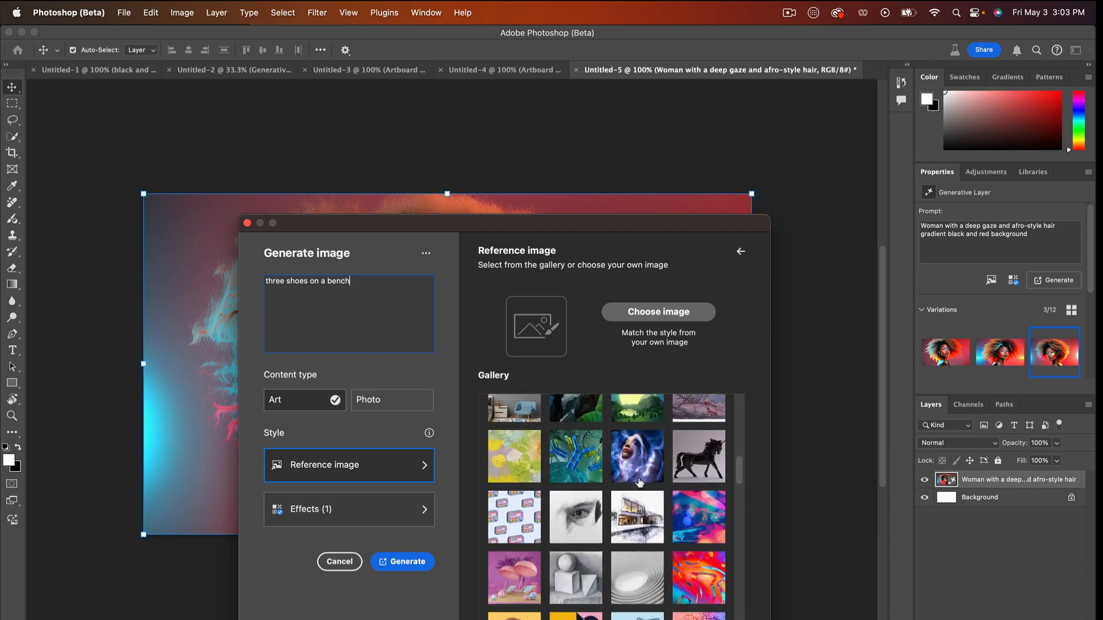
scroll(639, 483, "down", 2)
left_click(687, 454)
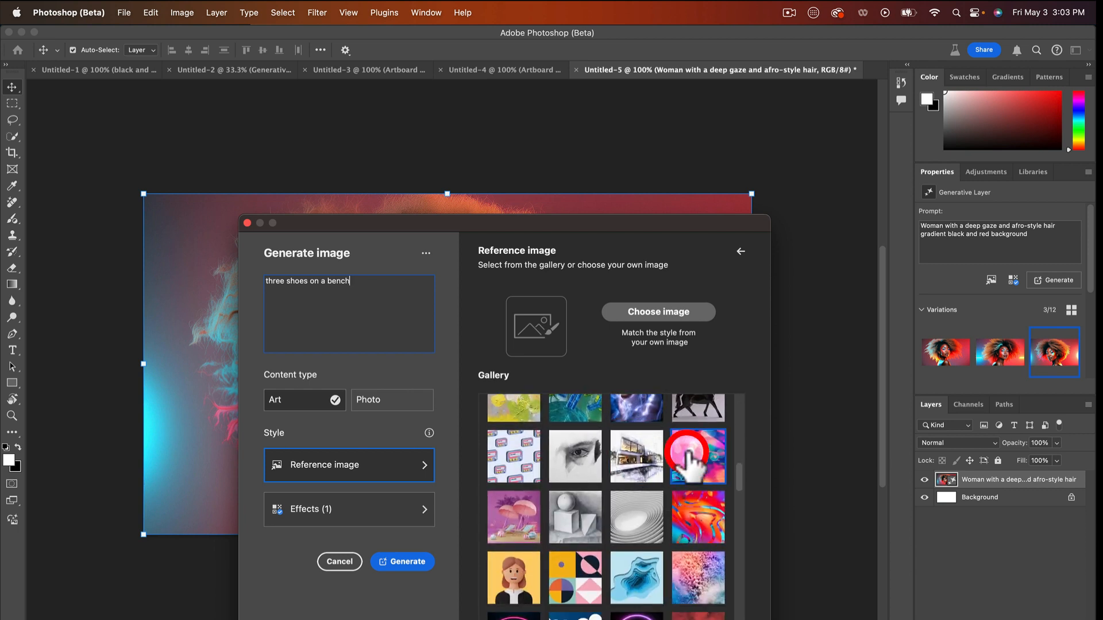
scroll(681, 459, "down", 5)
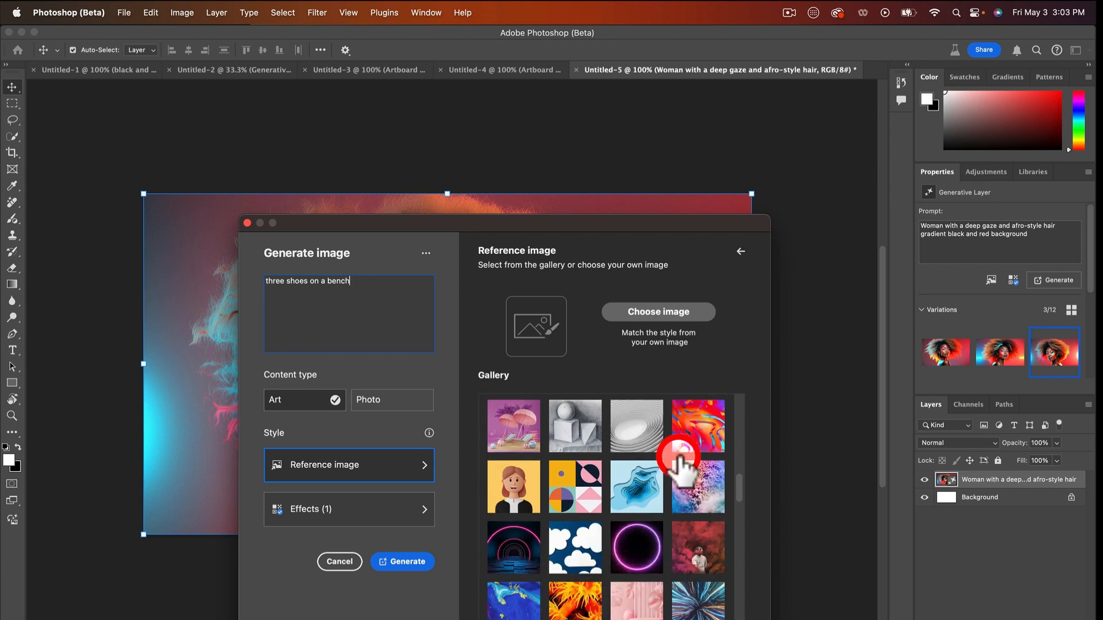
scroll(679, 460, "down", 3)
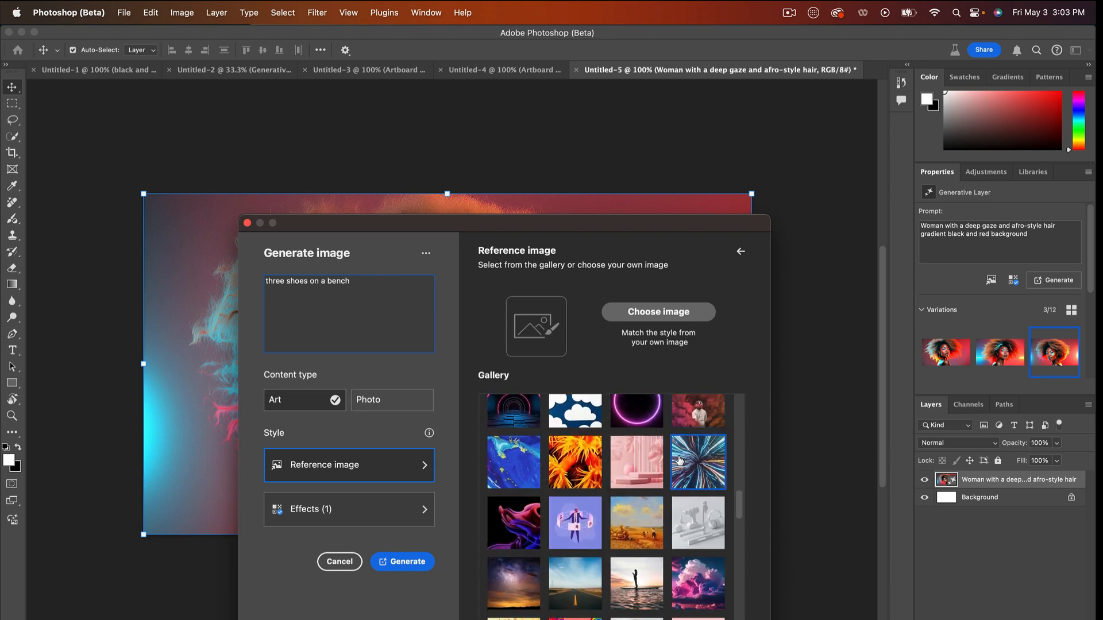
left_click(586, 475)
scroll(586, 483, "down", 5)
left_click(570, 514)
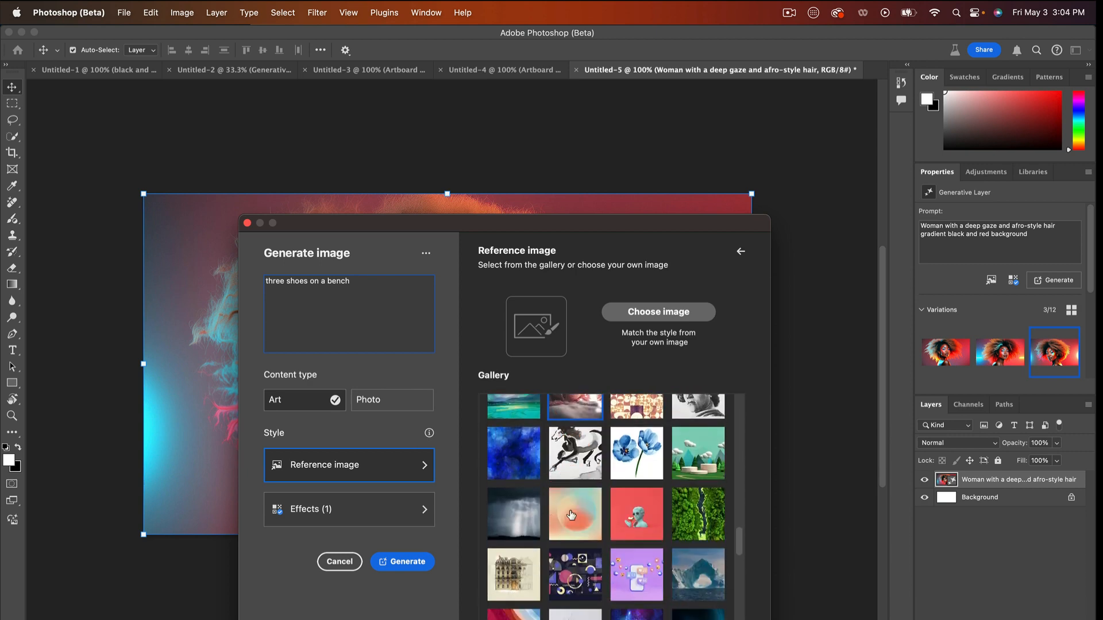
scroll(570, 514, "down", 3)
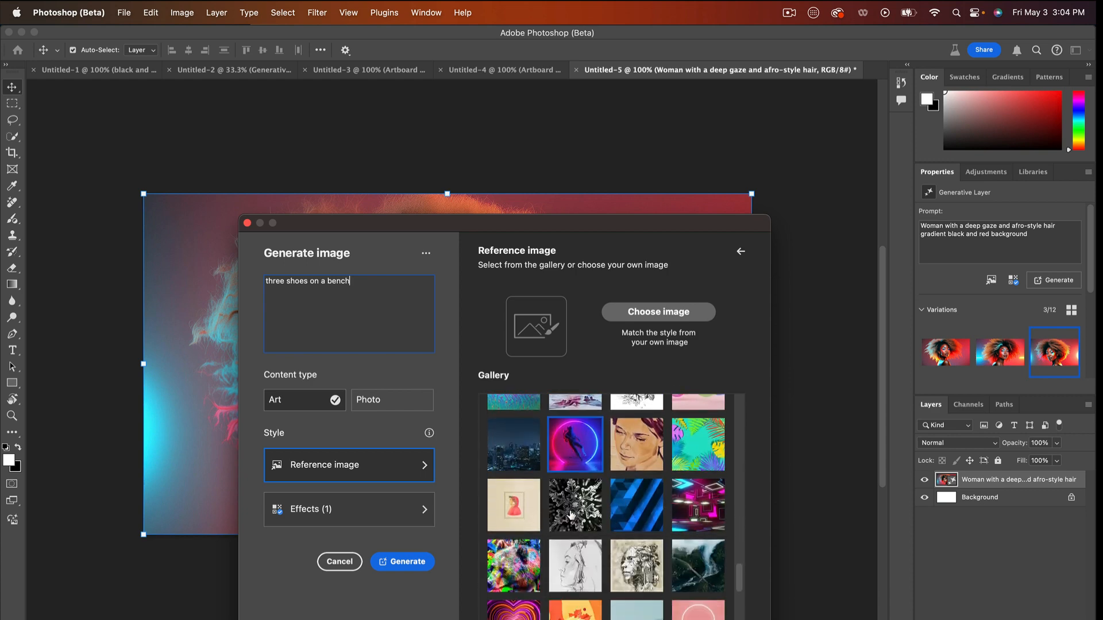
left_click(570, 514)
scroll(570, 514, "down", 2)
scroll(570, 516, "down", 10)
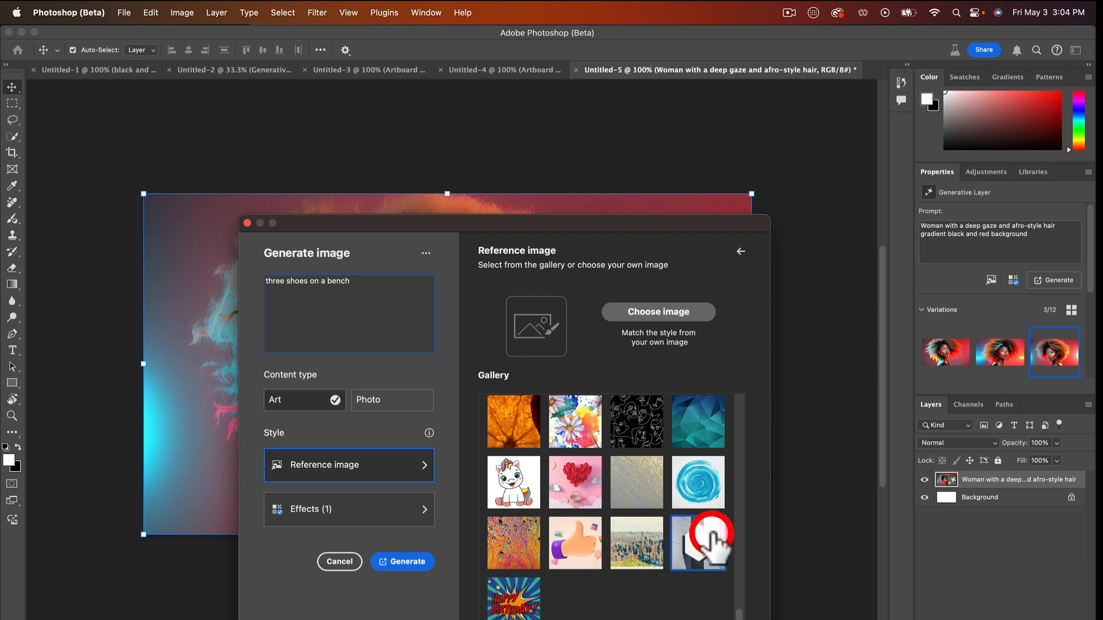
scroll(578, 546, "up", 3)
scroll(577, 546, "down", 1)
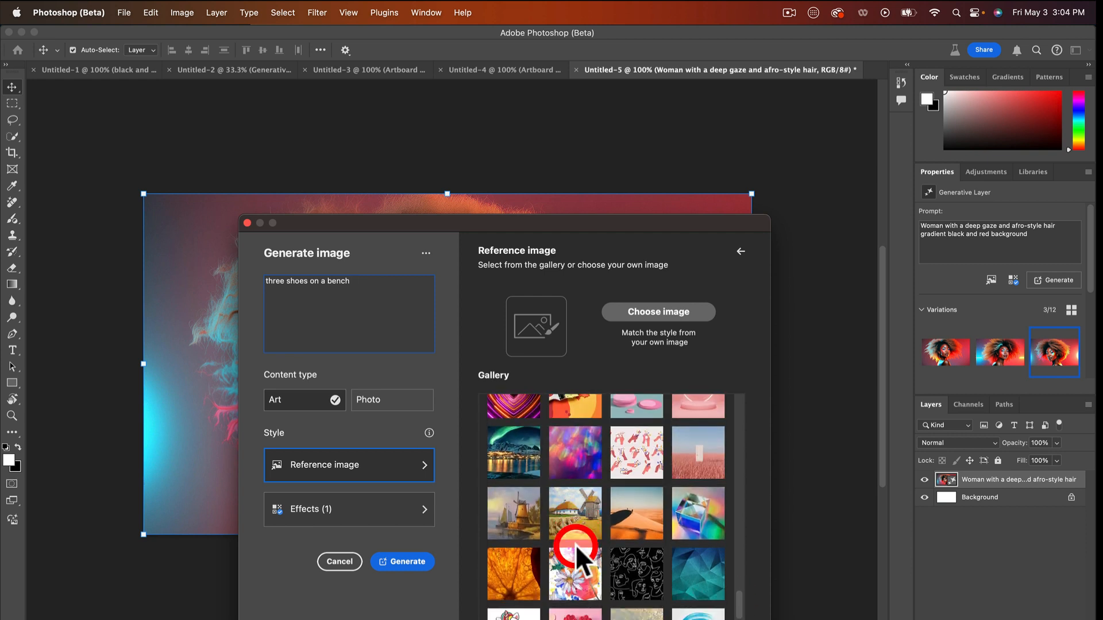
left_click(584, 570)
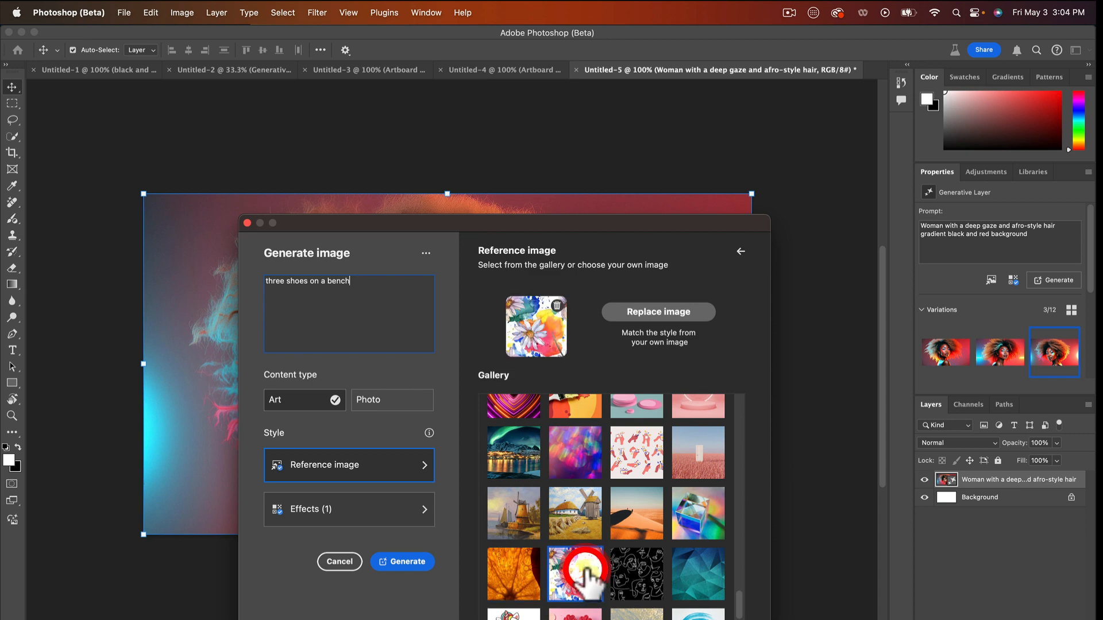
Generate the shoe images, preview the second and third results, and select the first variation
left_click(419, 563)
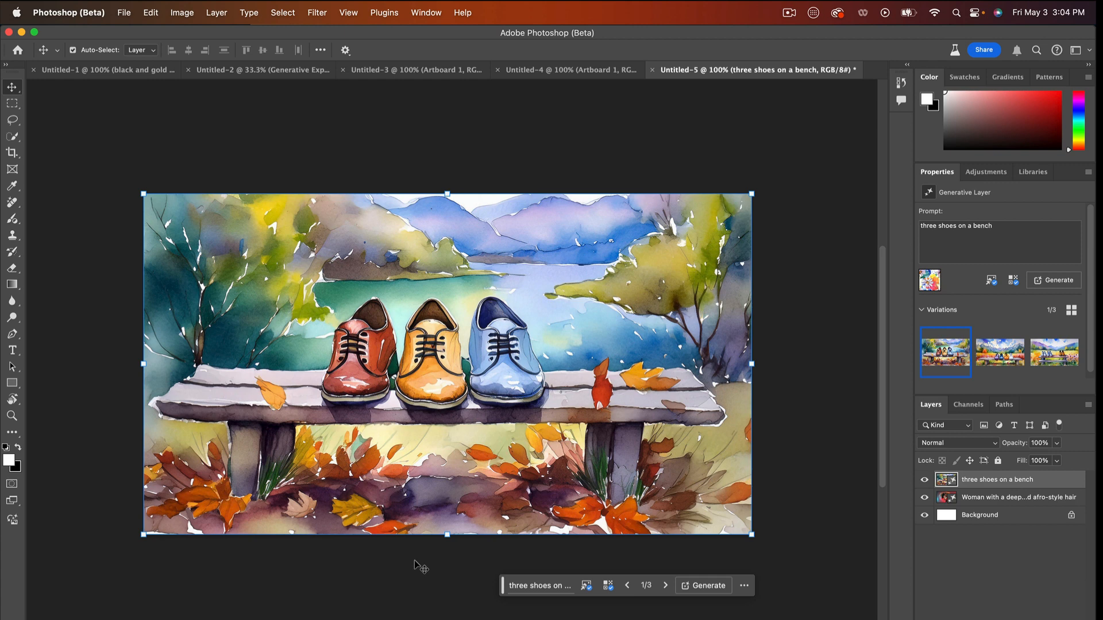
left_click(994, 352)
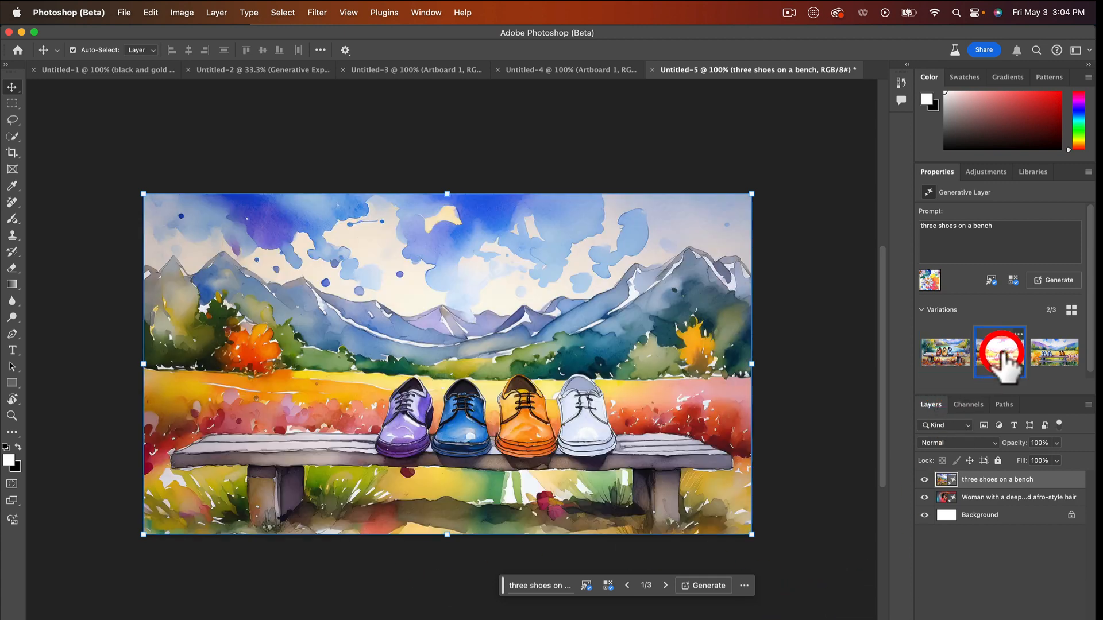
left_click(1039, 353)
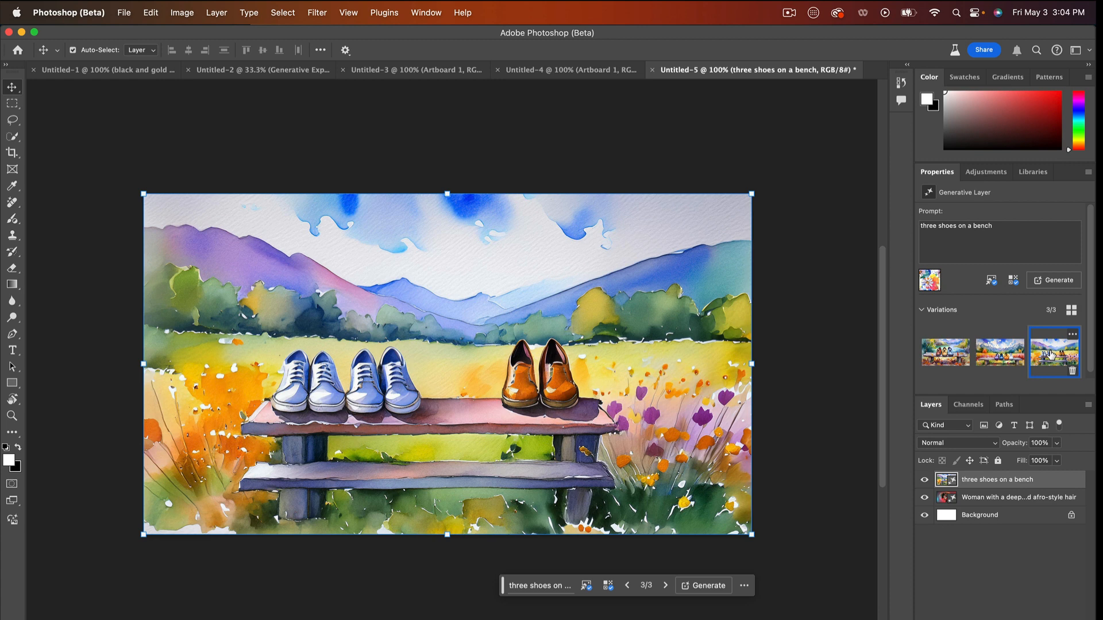
left_click(1007, 352)
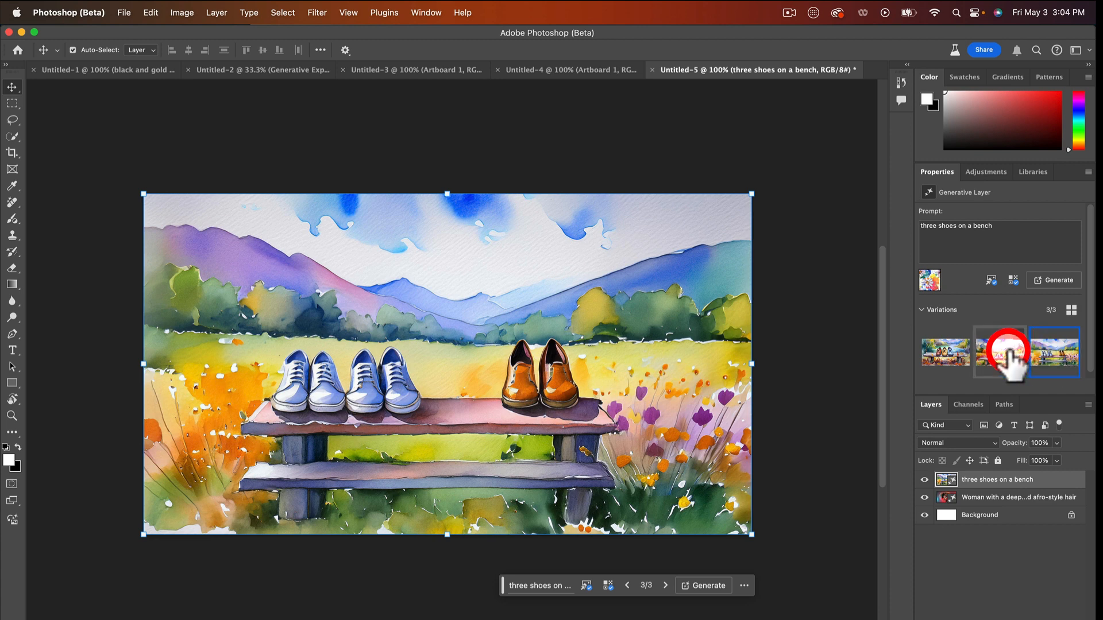
left_click(941, 351)
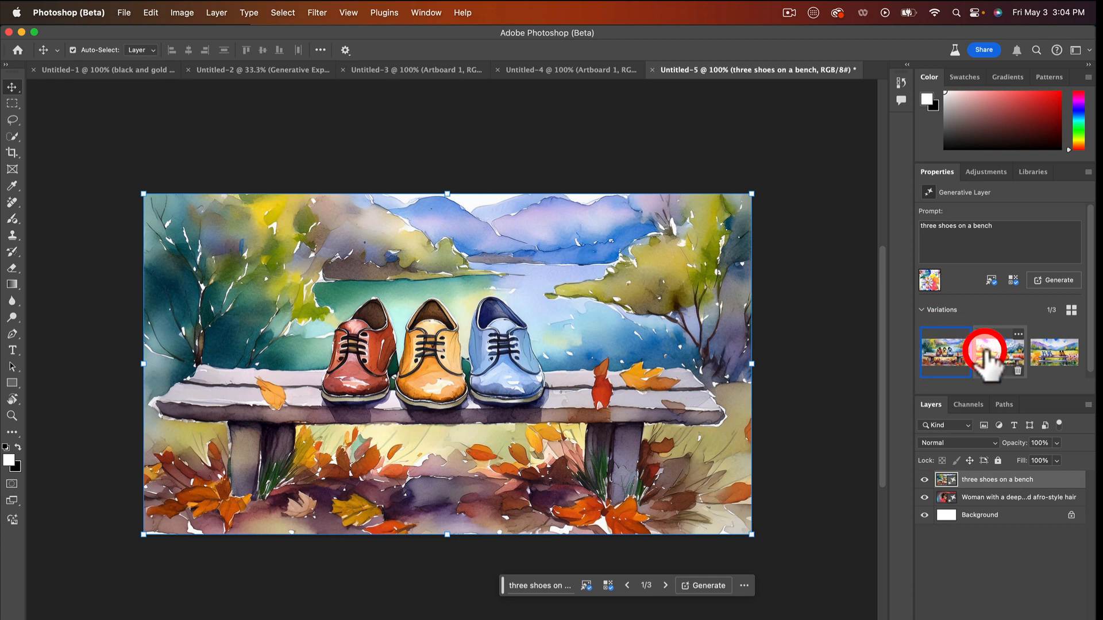
Replace "three" with "pair of" in the generative layer's prompt
left_click(935, 227)
left_click(938, 228)
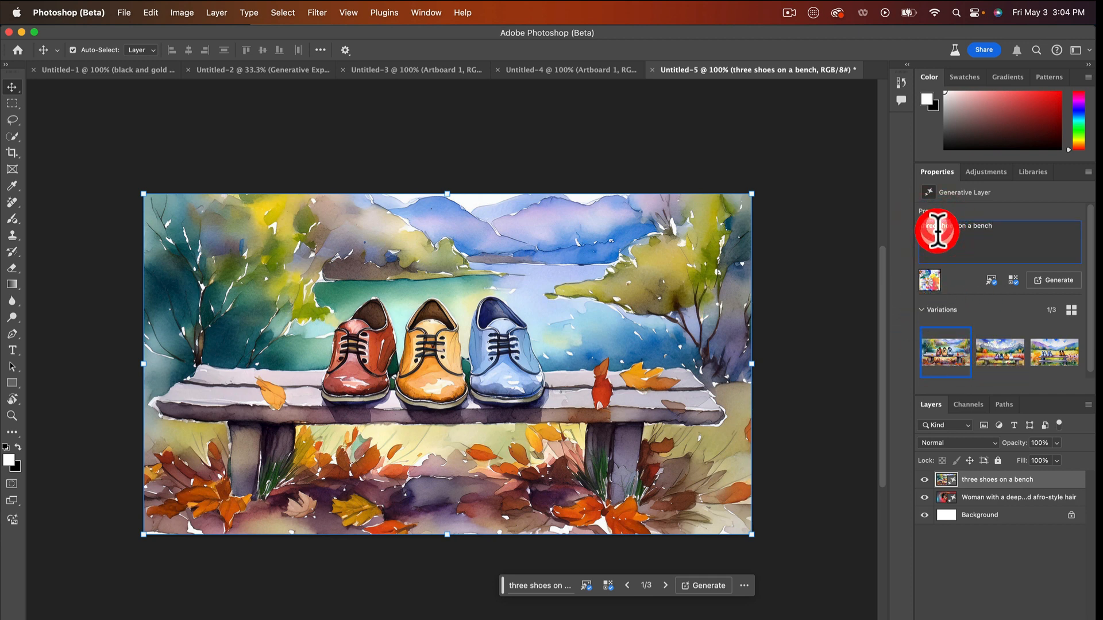
left_click(937, 225)
left_click_drag(940, 226, 906, 226)
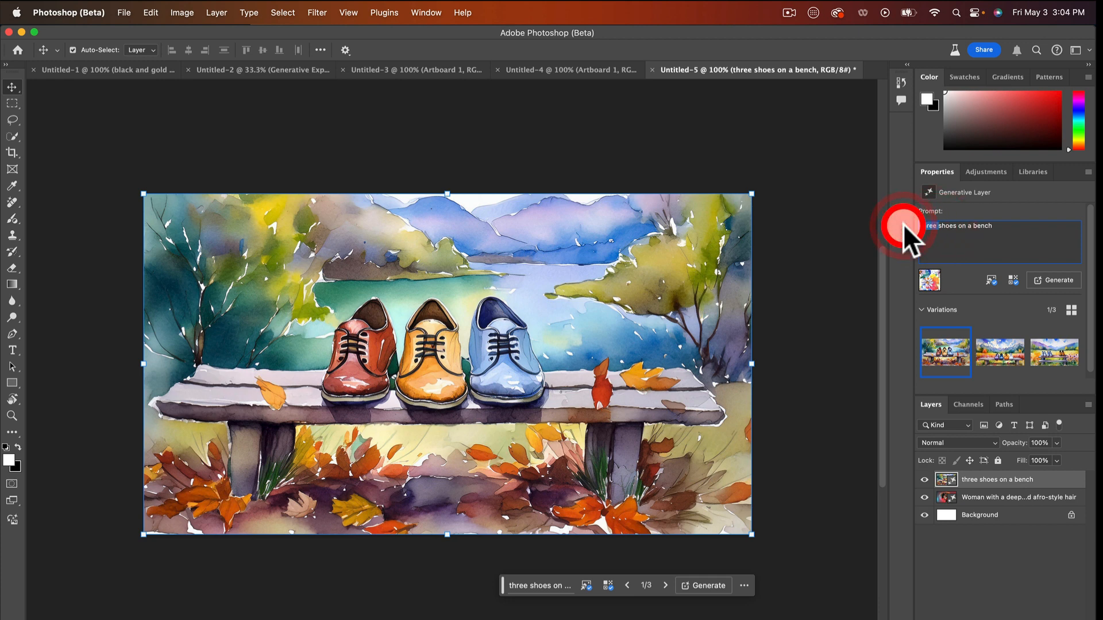
type("pair")
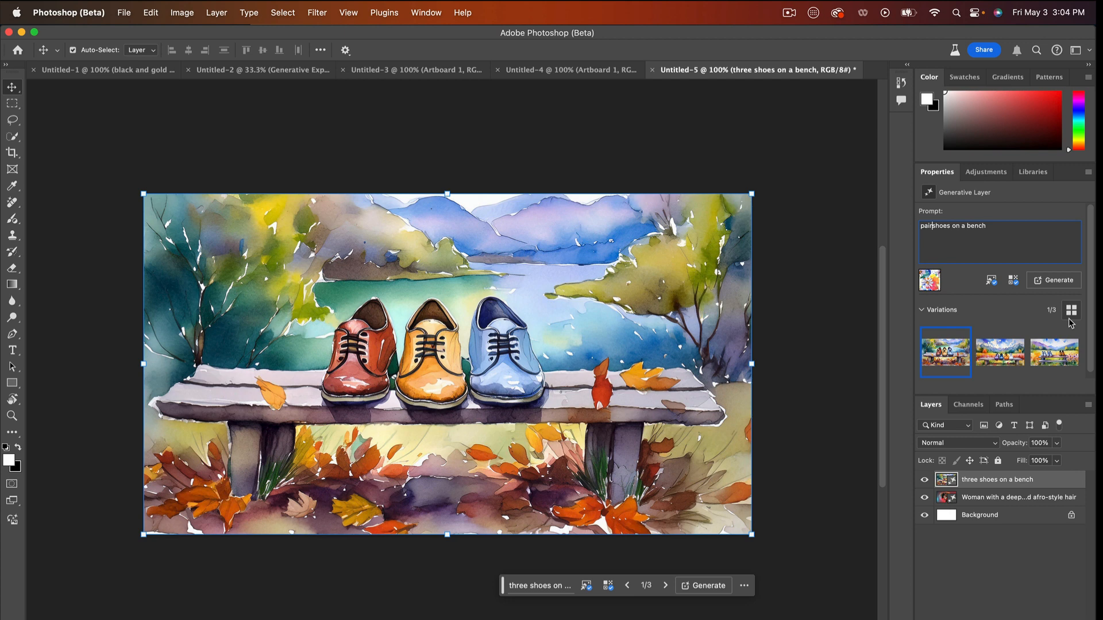
type(" of")
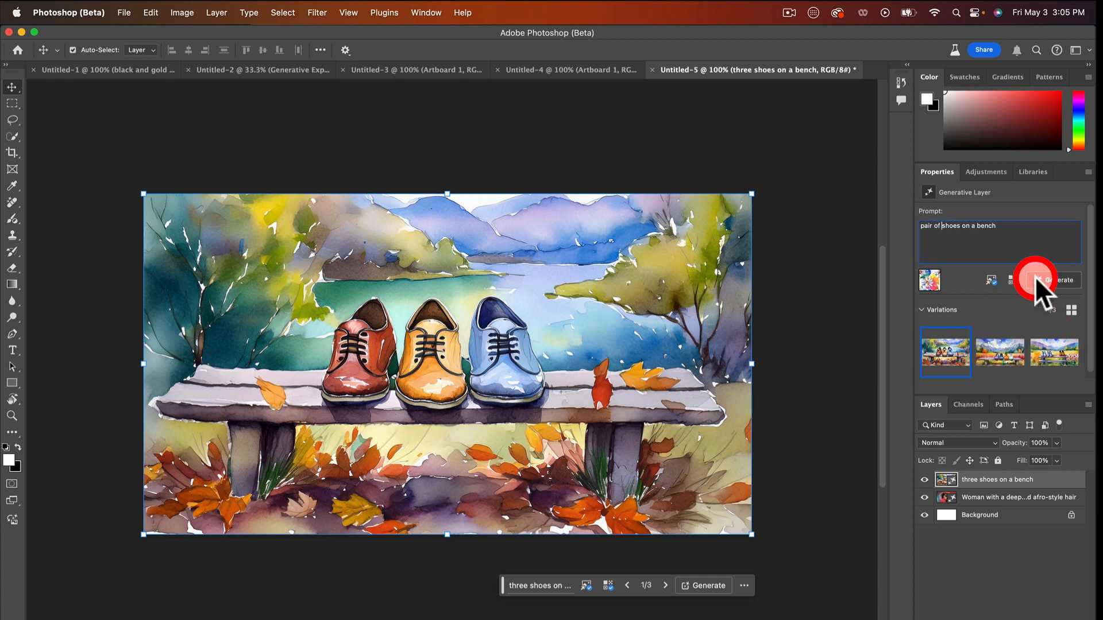
Replace the generative layer's reference image with the blurred blue and pink abstract picture from the gallery
mouse_move(991, 278)
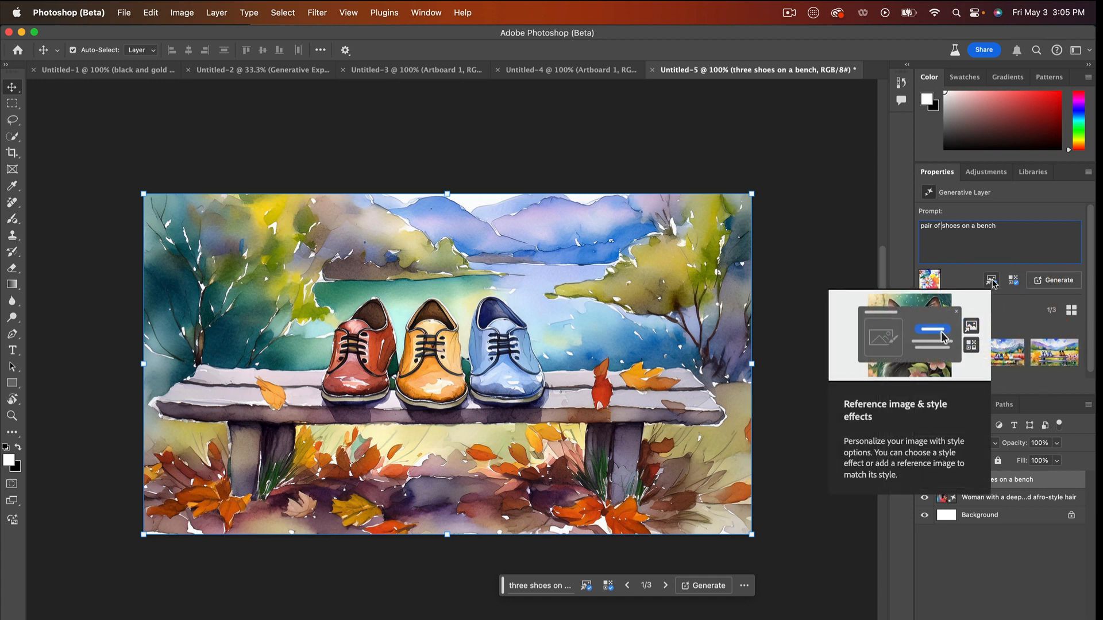
left_click(992, 279)
left_click(980, 488)
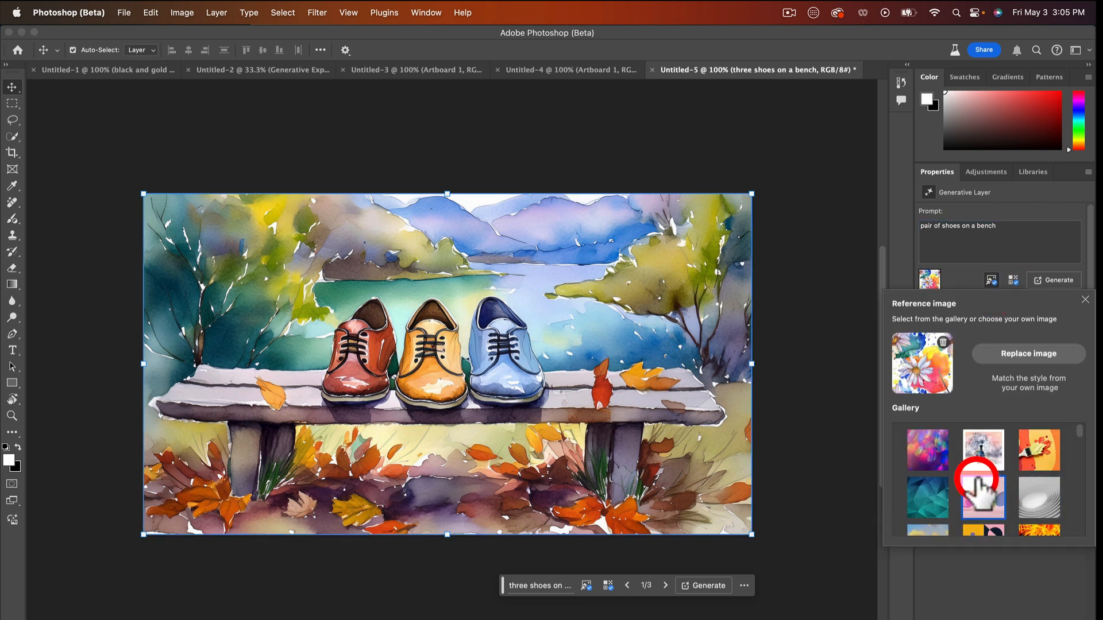
scroll(966, 475, "down", 5)
scroll(966, 480, "down", 3)
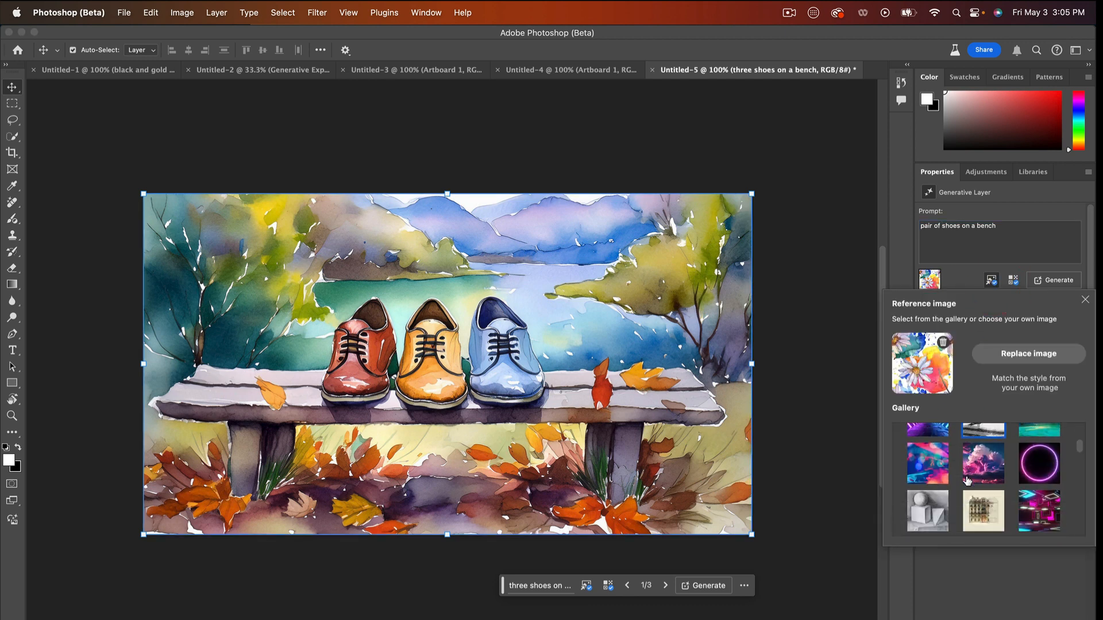
left_click(926, 467)
left_click(1016, 351)
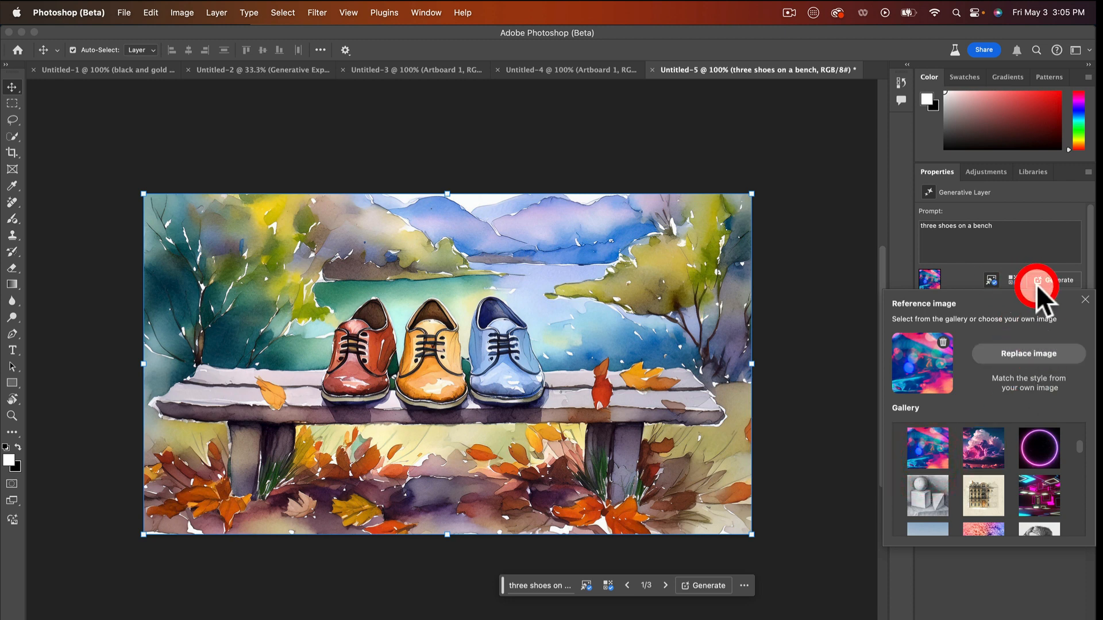
Generate new variations of "three shoes on a bench", preview the third result, and select the second
left_click(1062, 275)
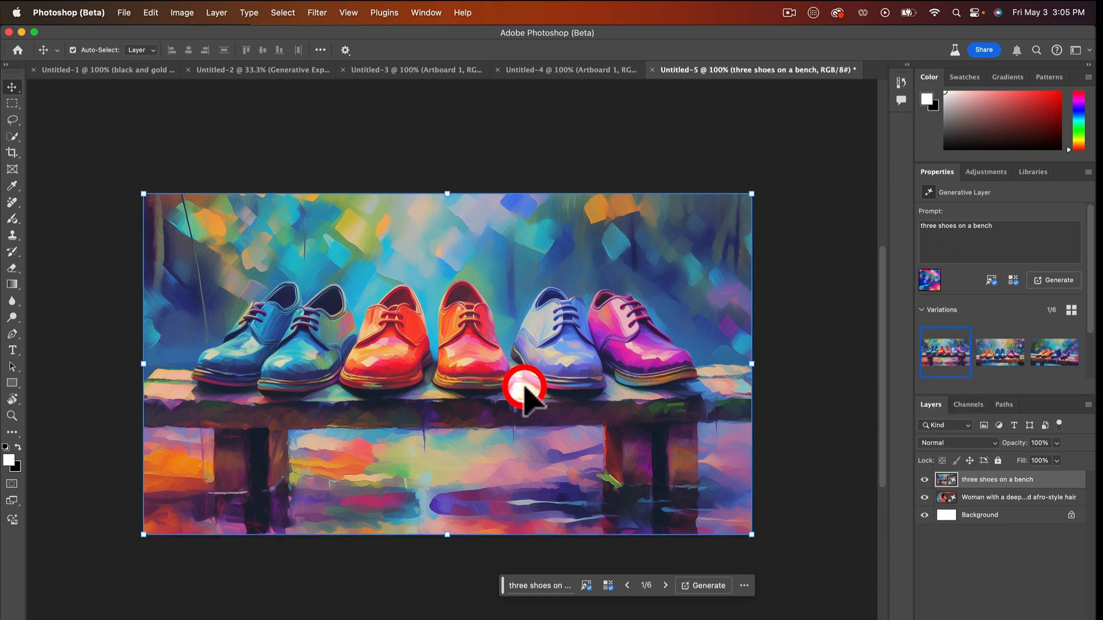
left_click(1006, 359)
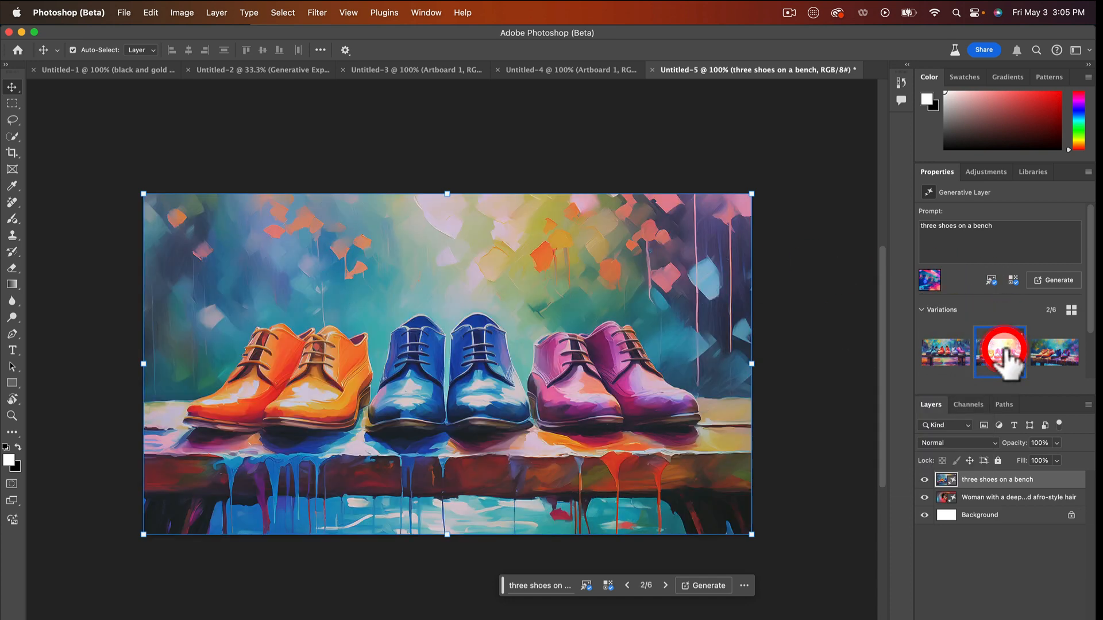
left_click(1057, 360)
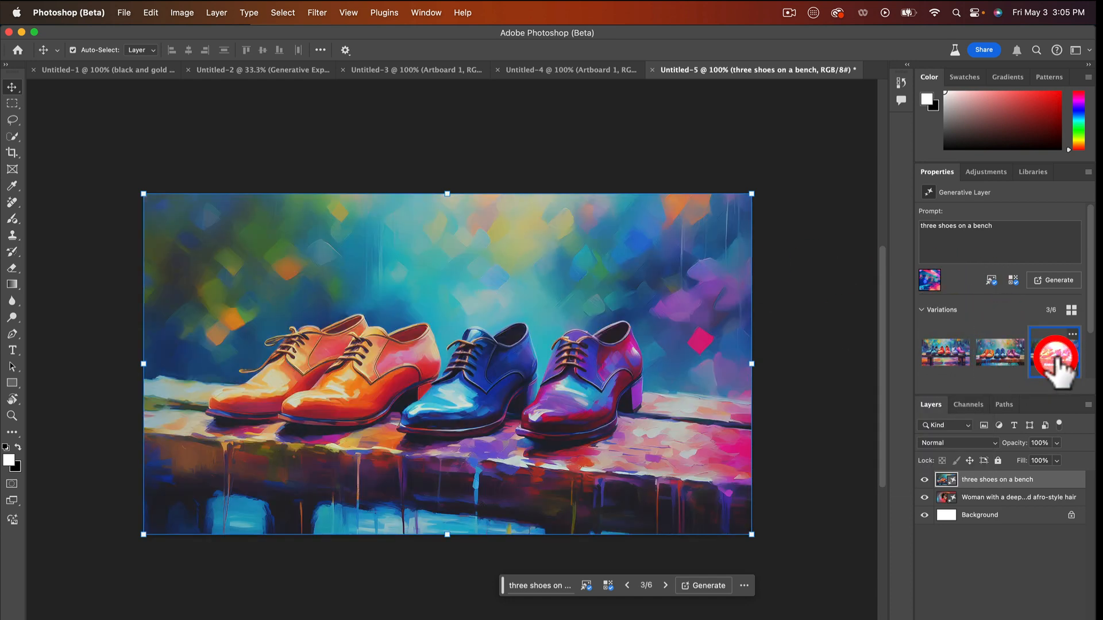
left_click(1009, 357)
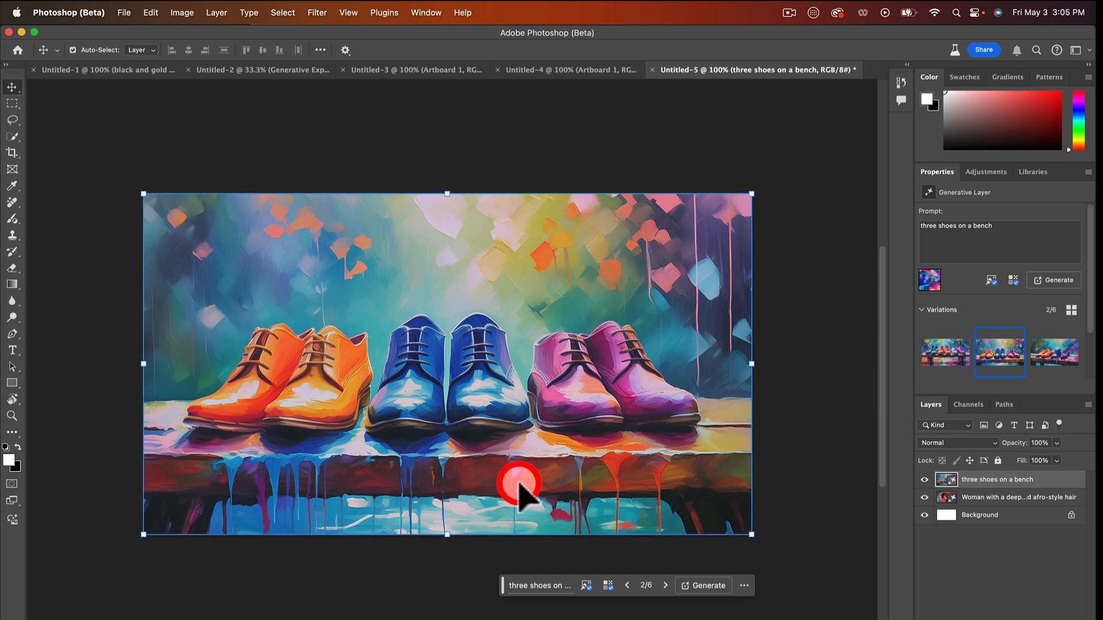
left_click(586, 585)
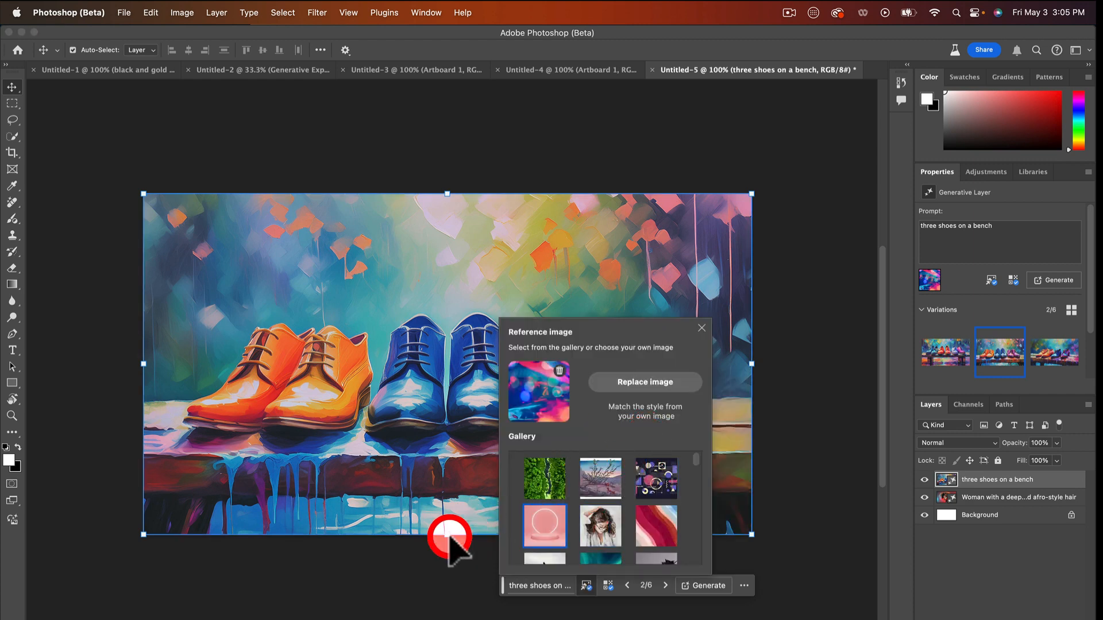
left_click(428, 580)
left_click(493, 496)
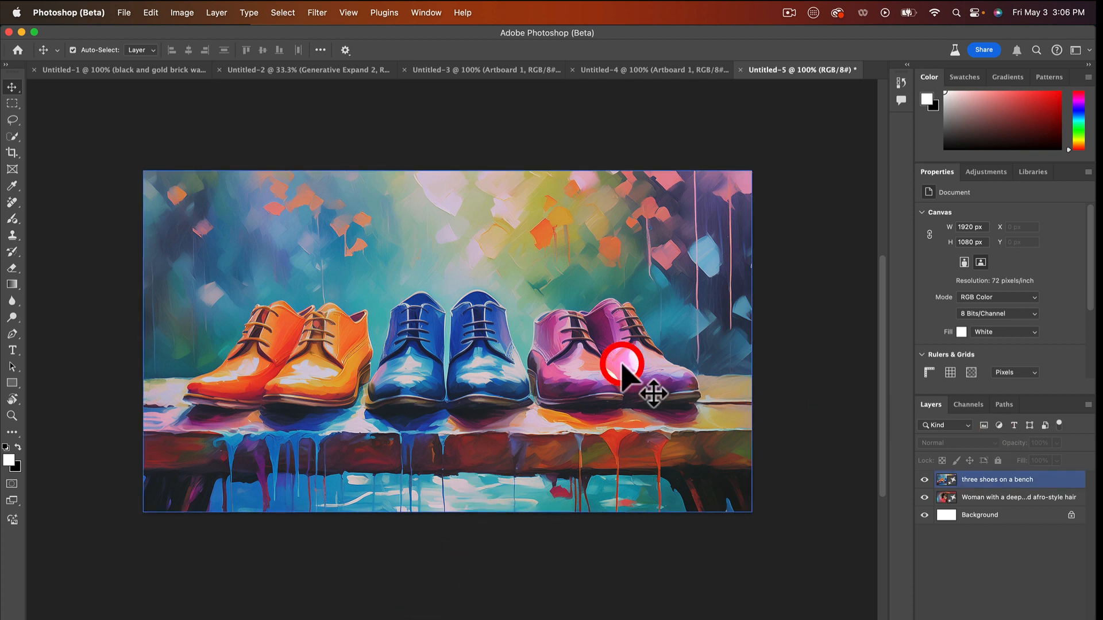
left_click(870, 480)
left_click(431, 487)
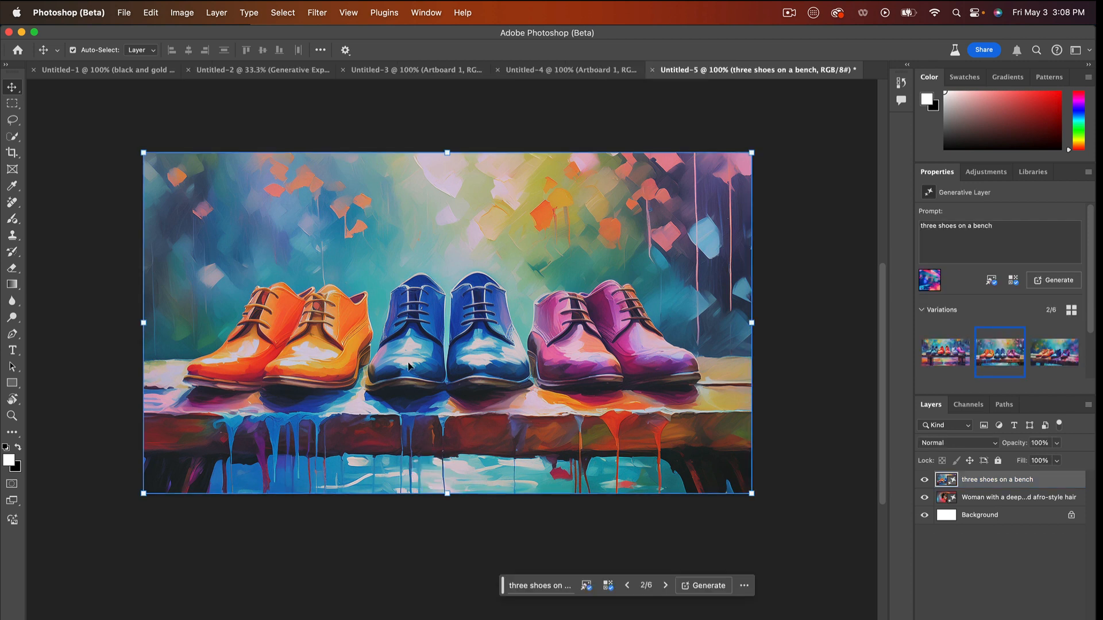
left_click(405, 344)
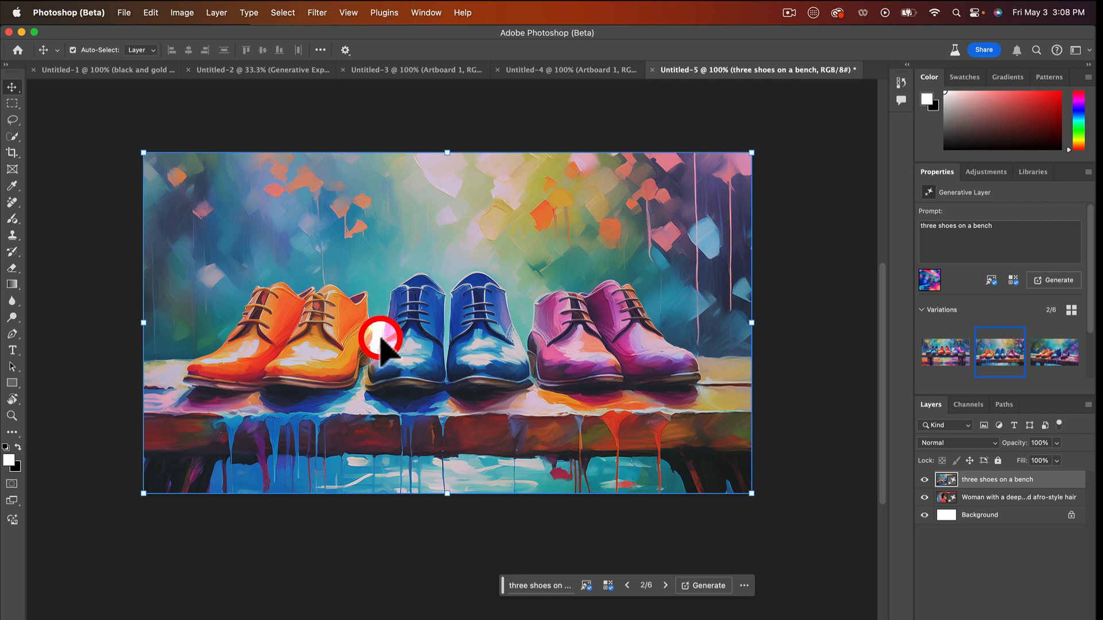
left_click(385, 339)
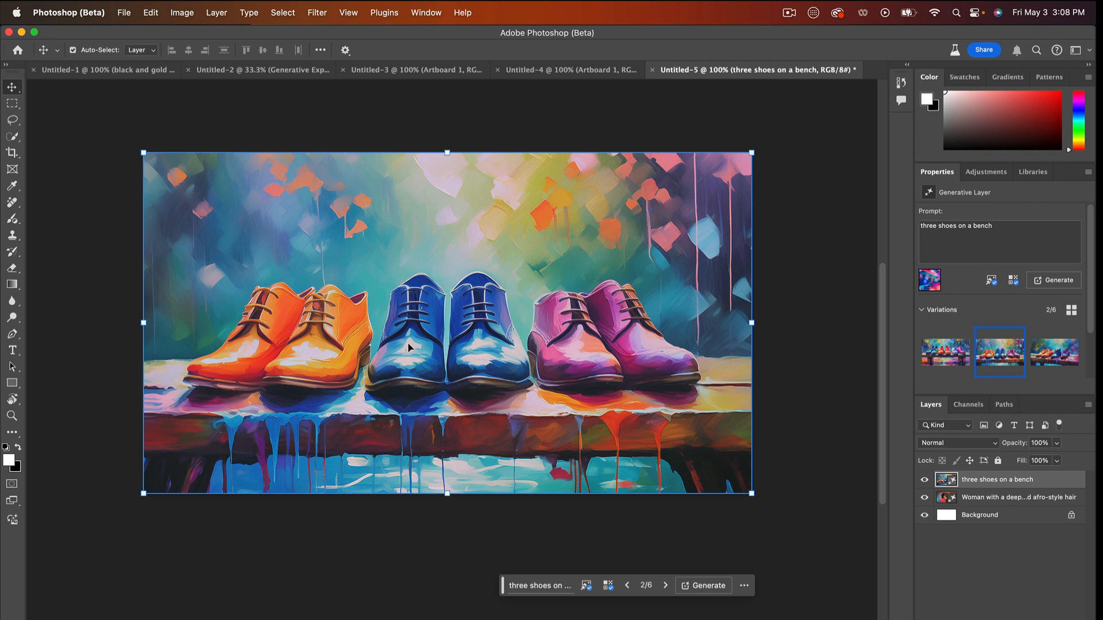
key("c")
left_click(388, 278)
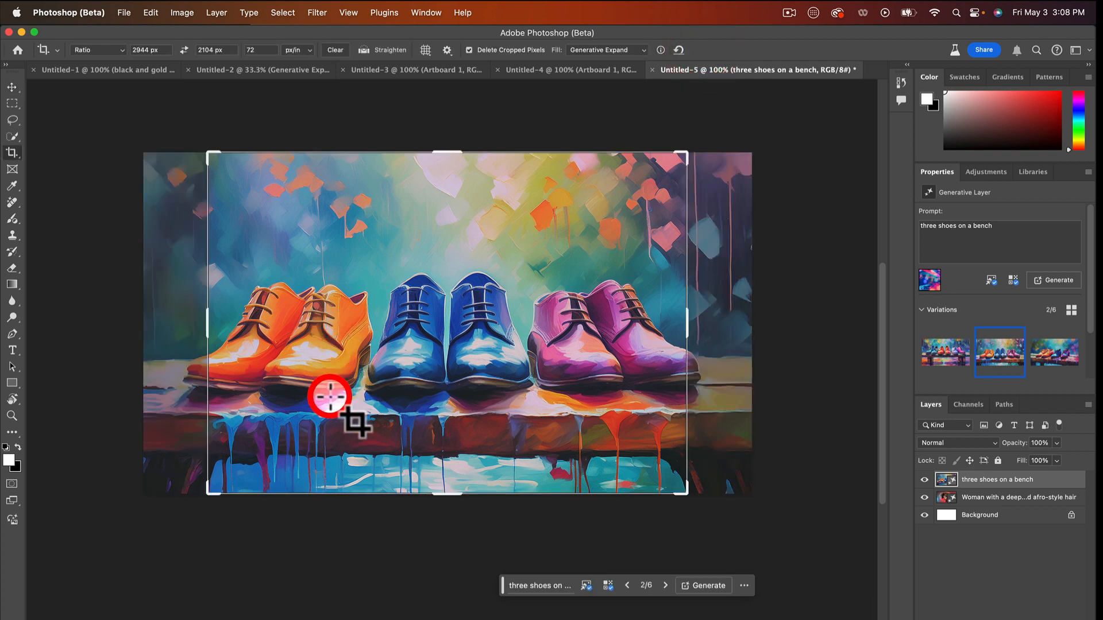
left_click(12, 87)
left_click(374, 480)
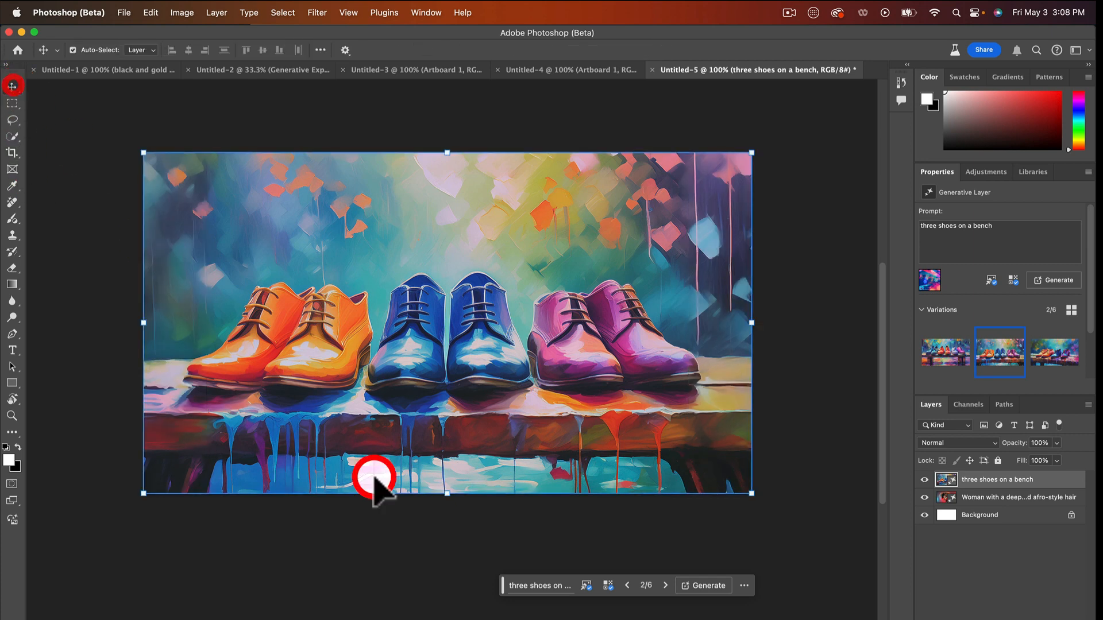
Extend the canvas below the shoe painting and fill the new area with Generative Expand, leaving the prompt empty
key("c")
left_click_drag(443, 498, 440, 540)
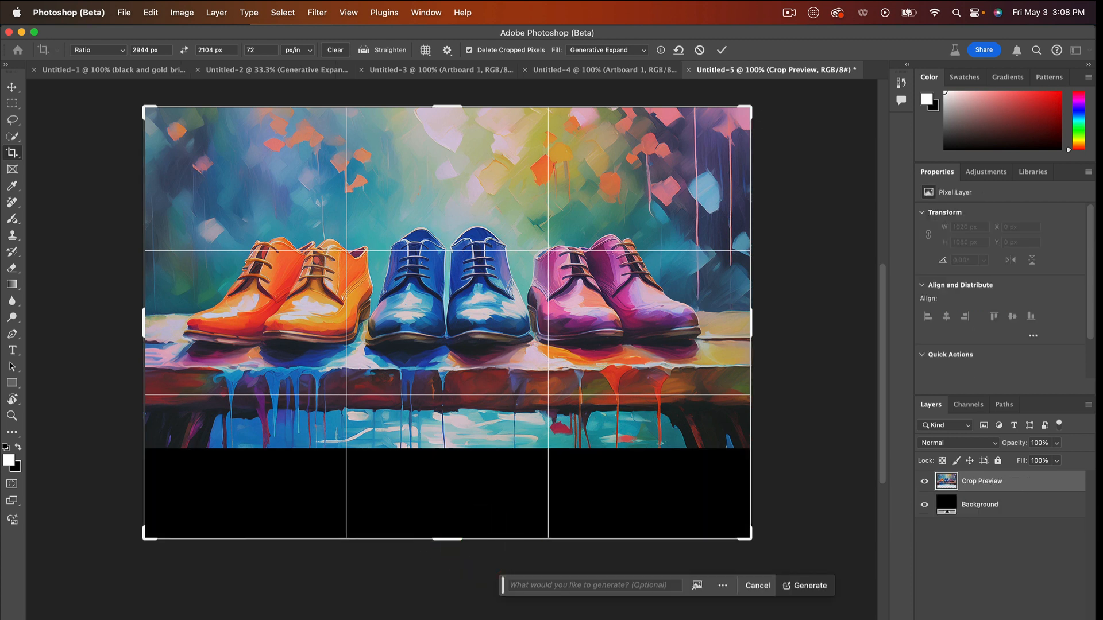
left_click(804, 586)
left_click(640, 50)
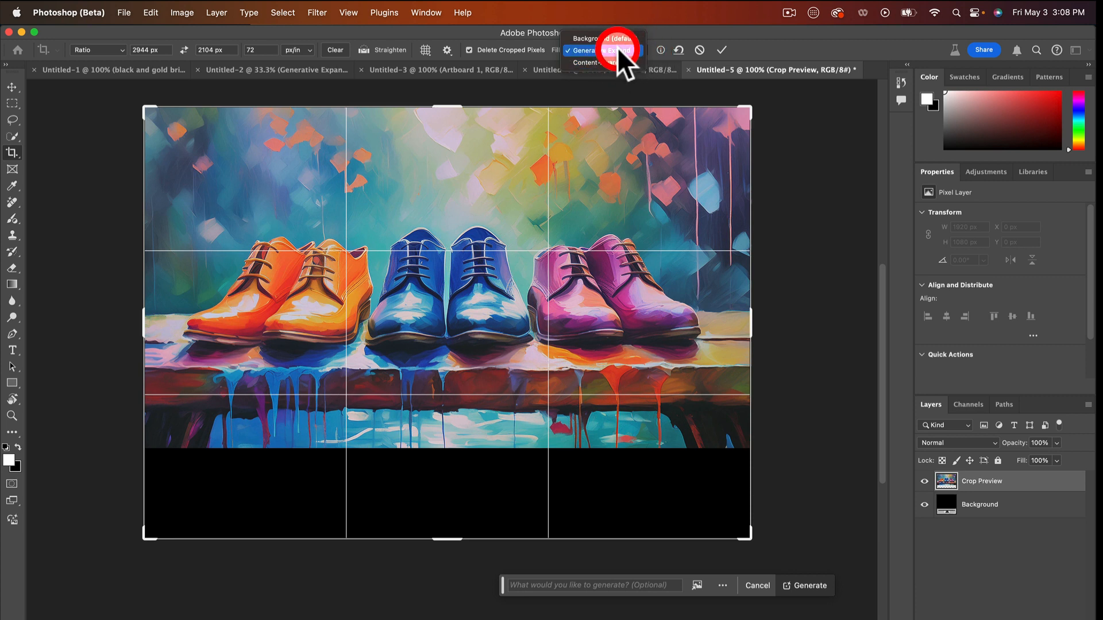
left_click(617, 50)
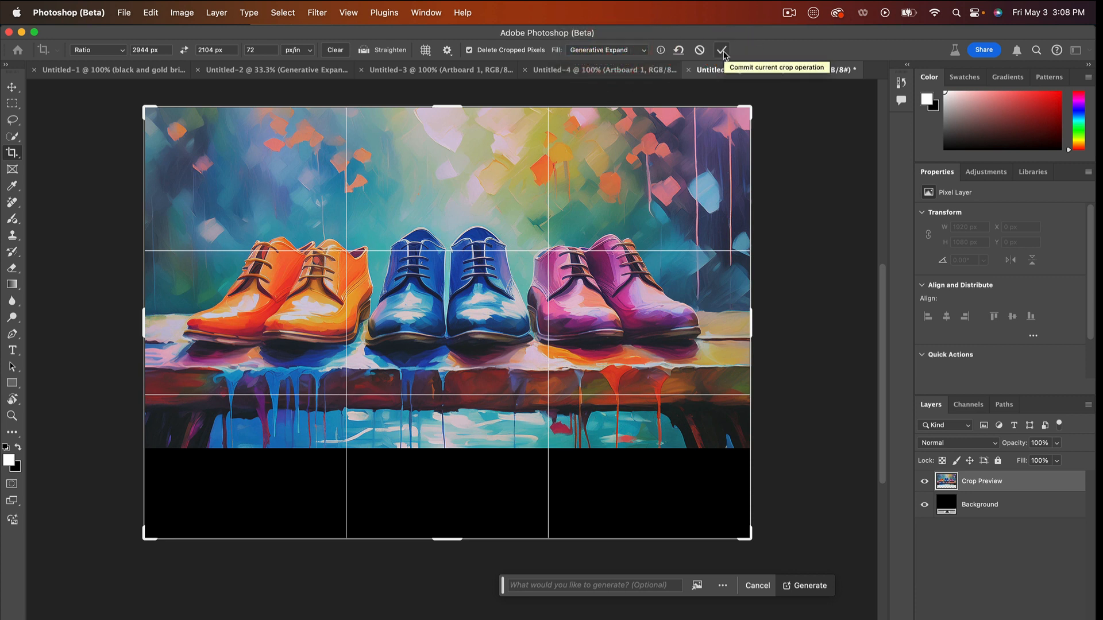
left_click(793, 587)
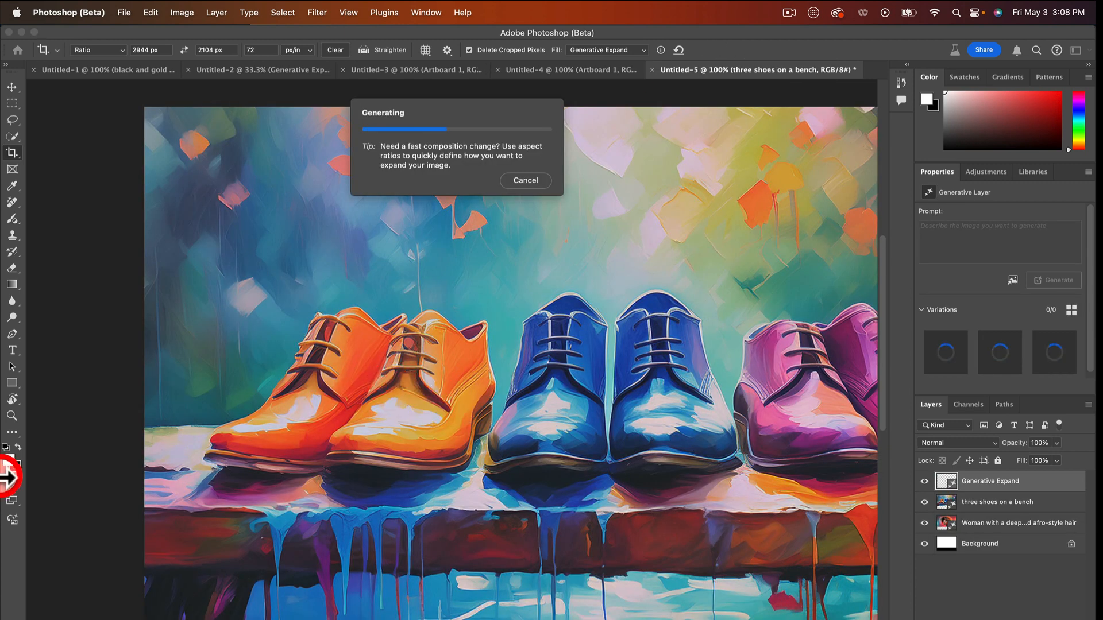
Examine the whole expanded painting at 50% zoom, including the generated area under the bench
key("super")
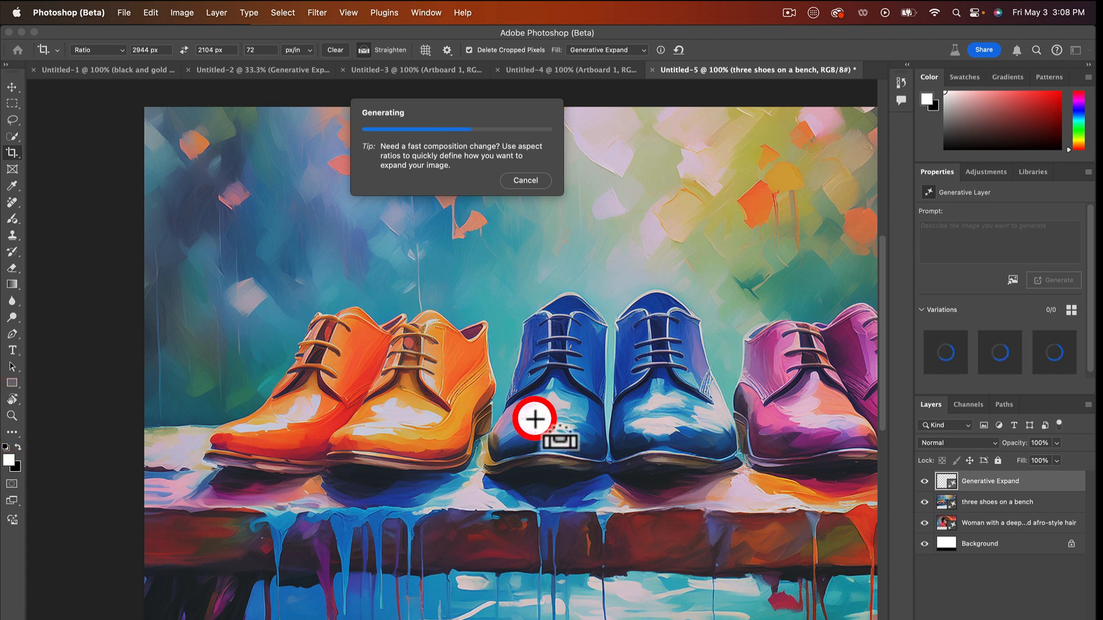
left_click(489, 413)
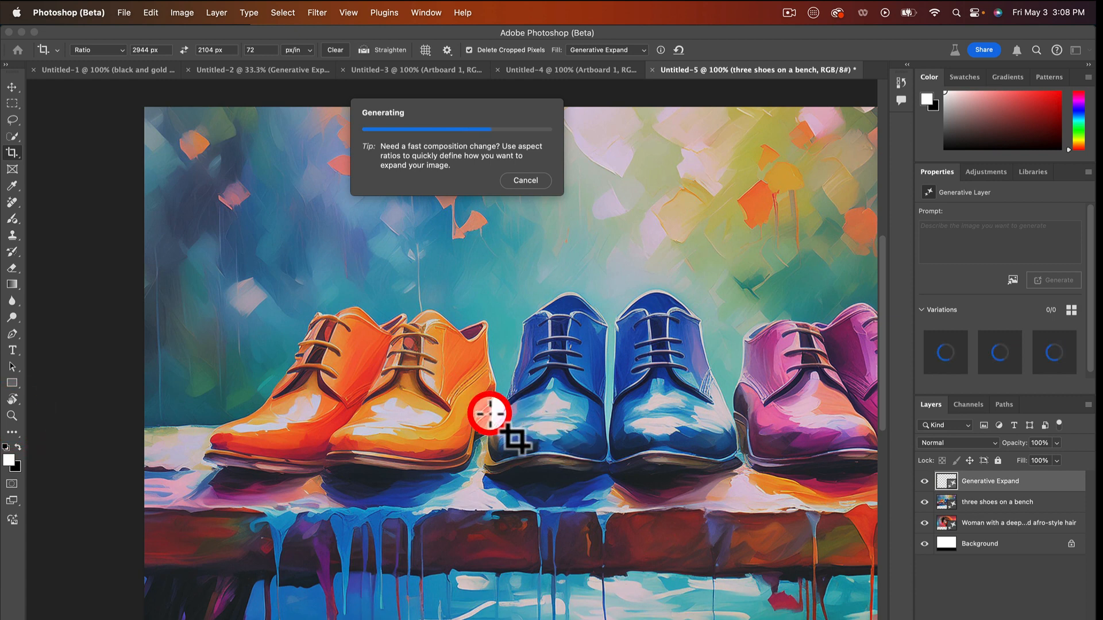
key("z")
left_click(436, 377, "alt")
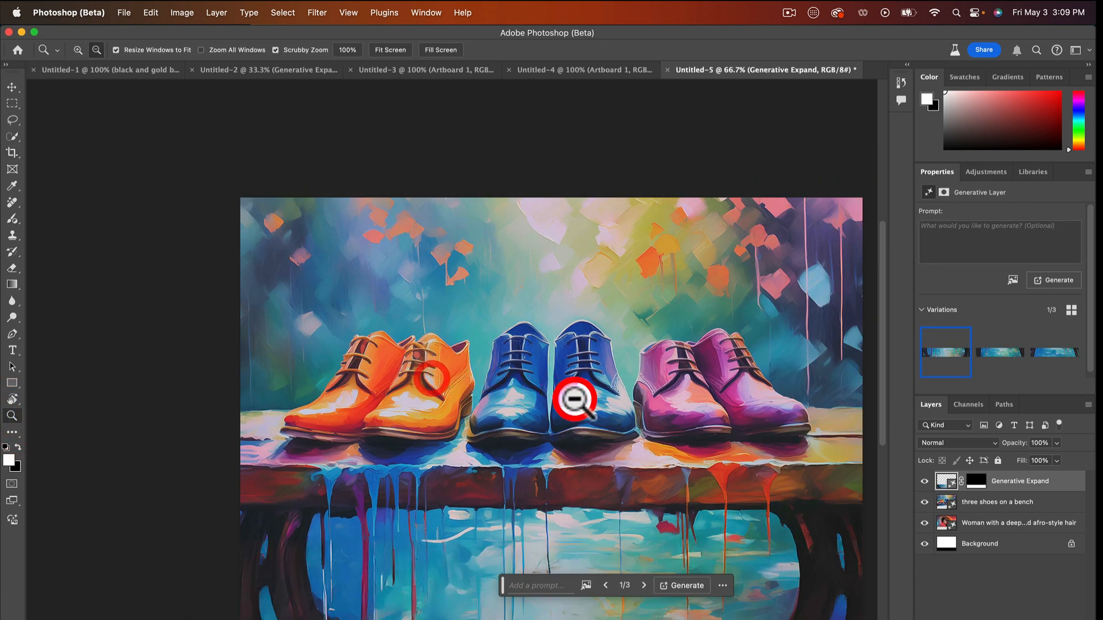
left_click(644, 412, "alt")
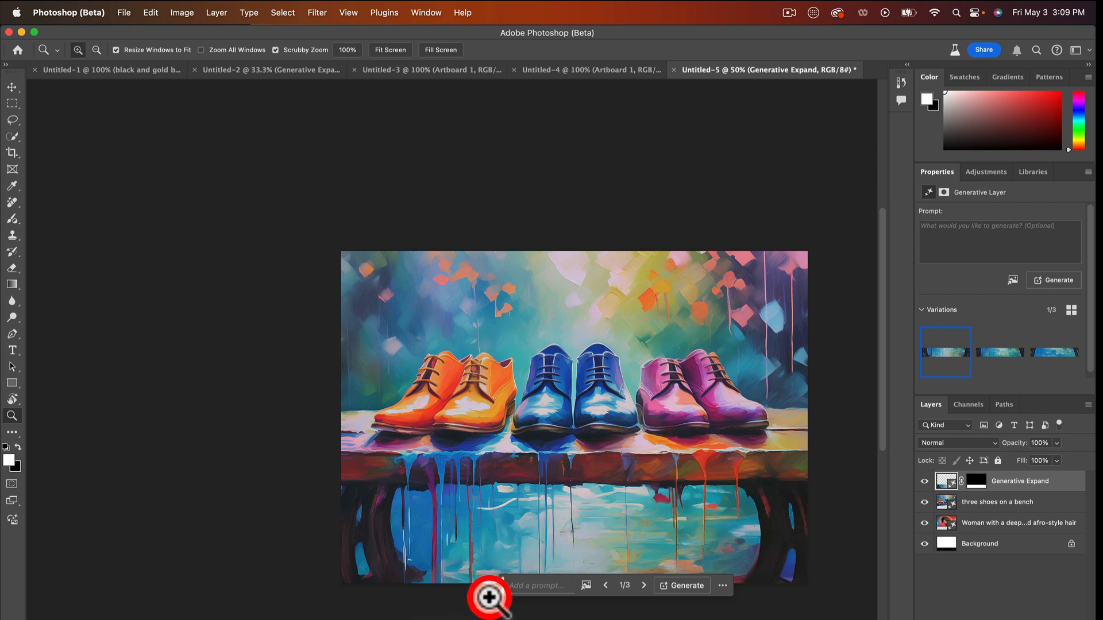
left_click_drag(647, 442, 527, 374)
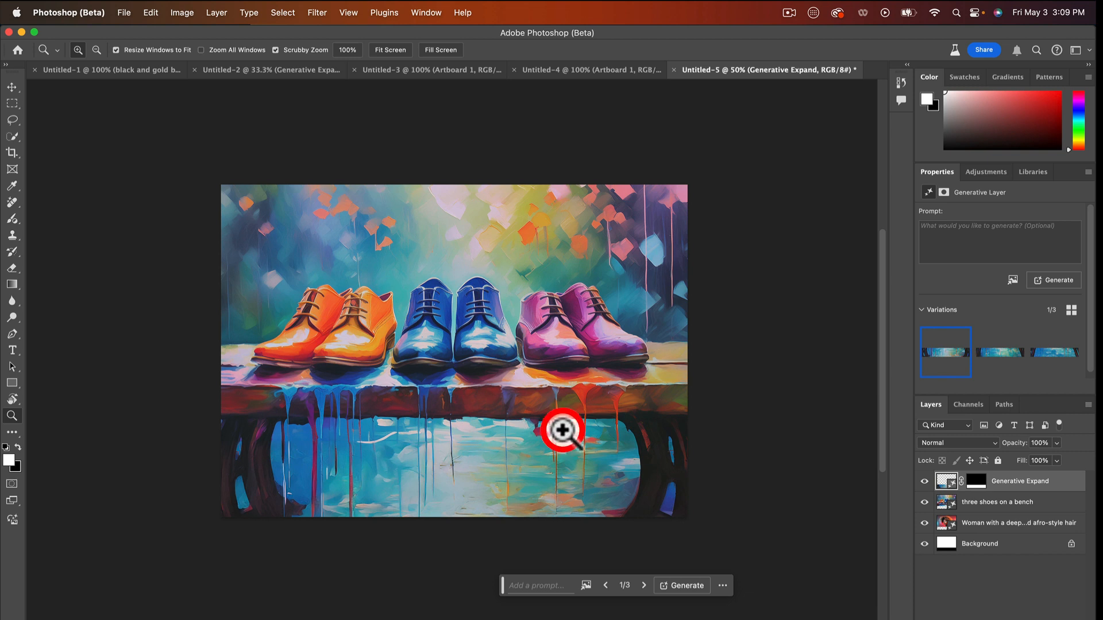
scroll(791, 442, "down", 2)
scroll(791, 442, "right", 2)
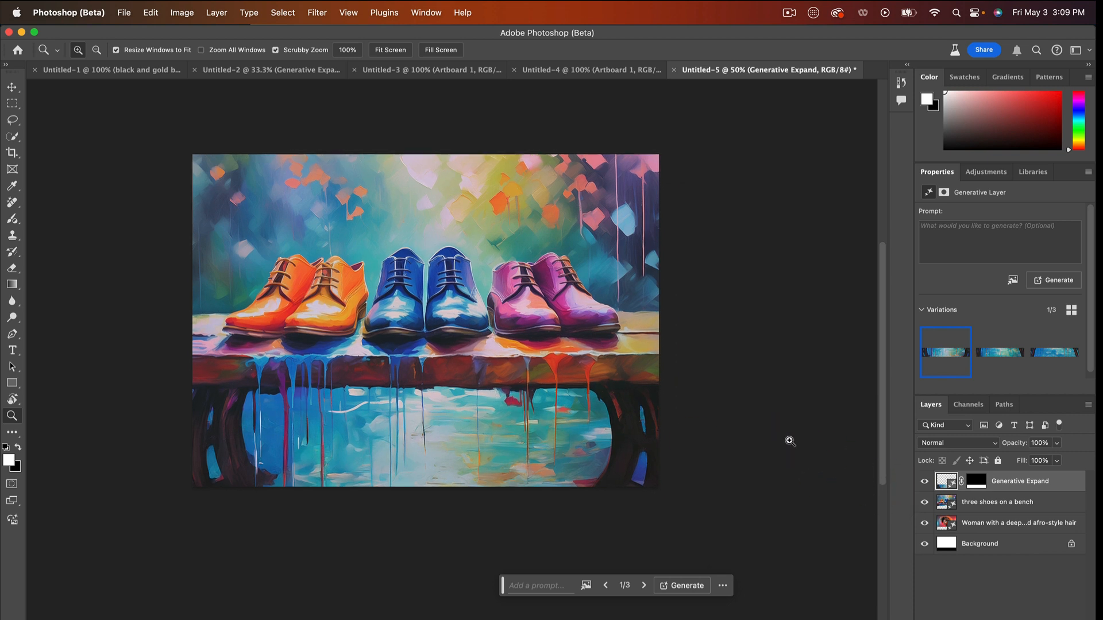
scroll(7, 82, "down", 1)
Deselect the layers with the Move tool and flatten the image into a single background layer
left_click(8, 85)
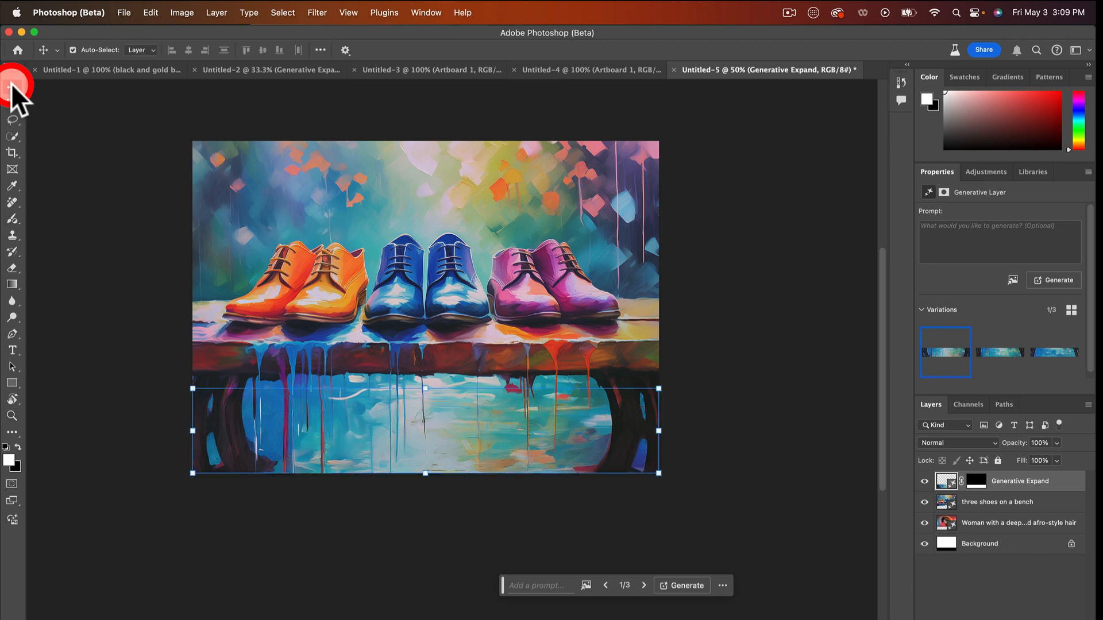
left_click(108, 166)
left_click(498, 368)
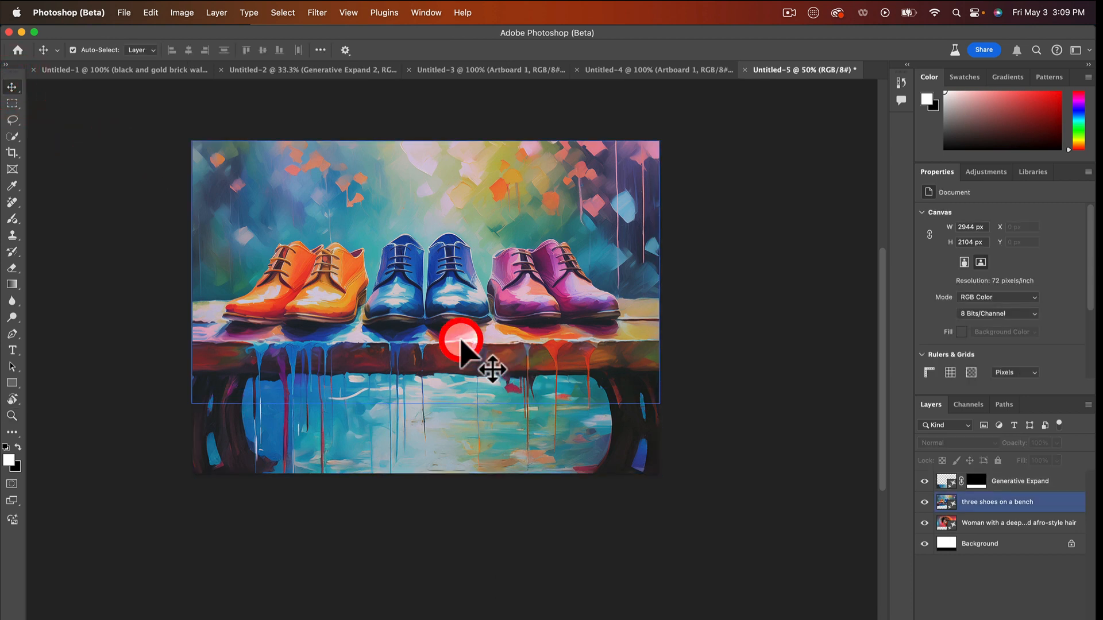
left_click(729, 351)
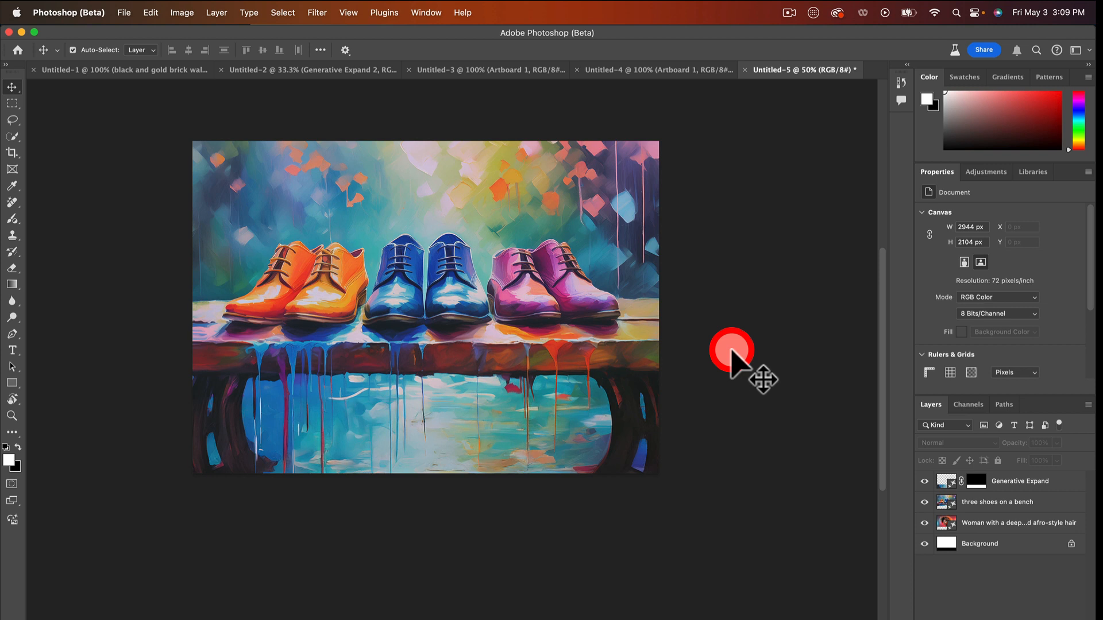
left_click(389, 460)
left_click(794, 359)
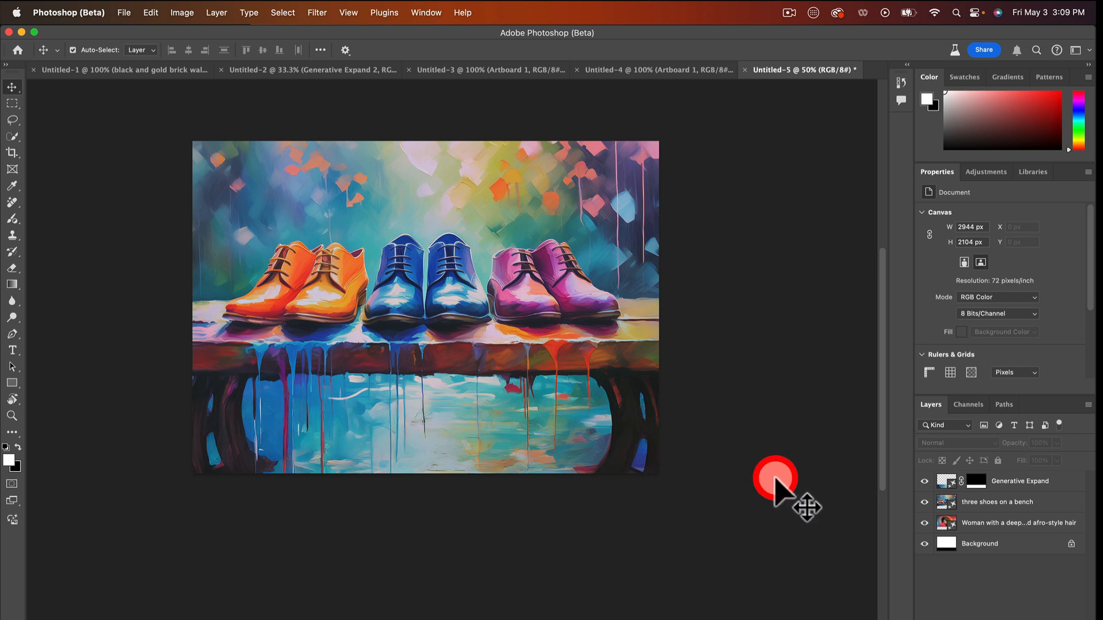
left_click(968, 502)
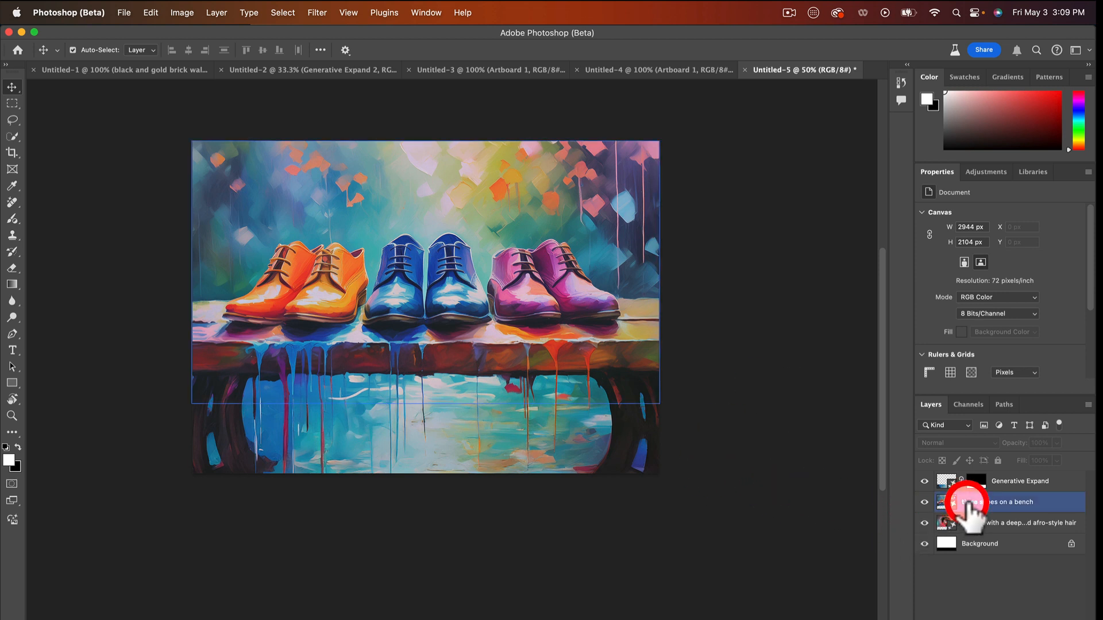
left_click(682, 247)
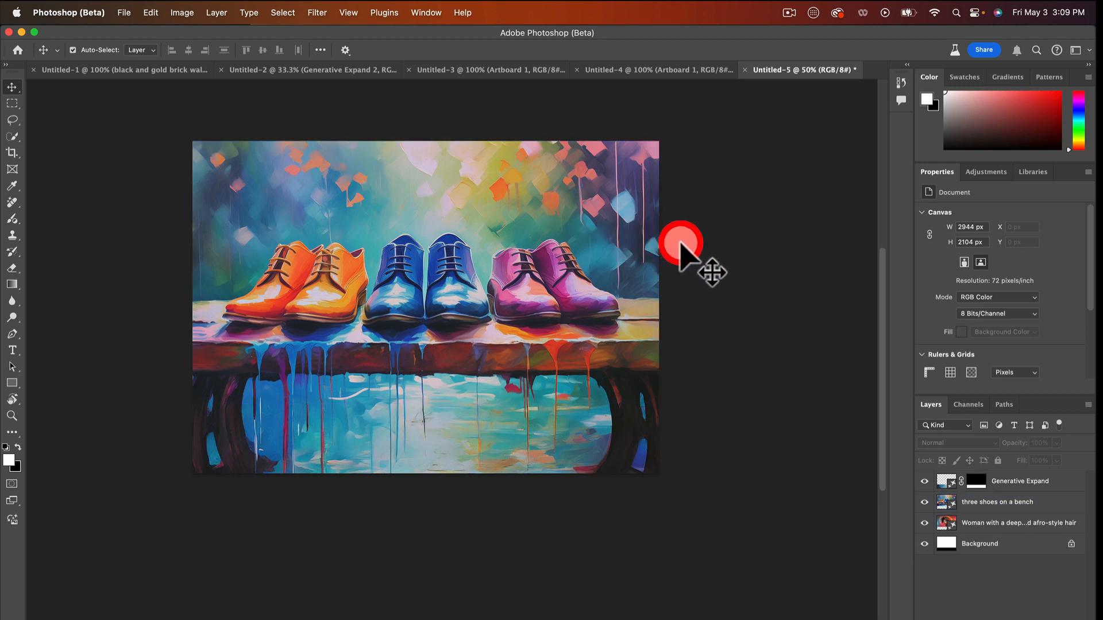
left_click(180, 12)
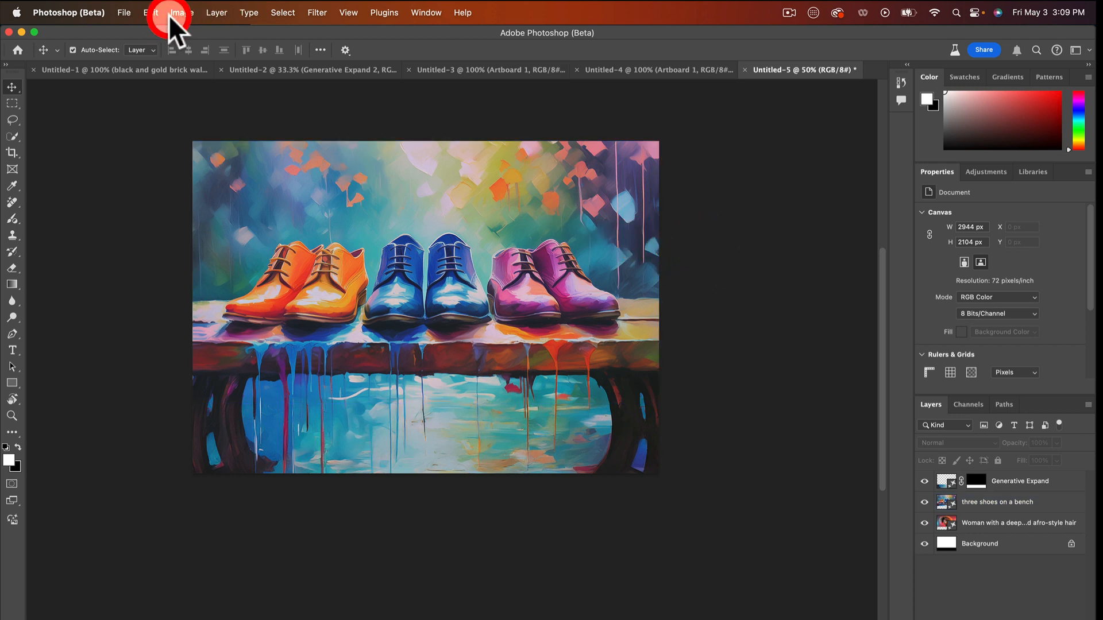
mouse_move(217, 13)
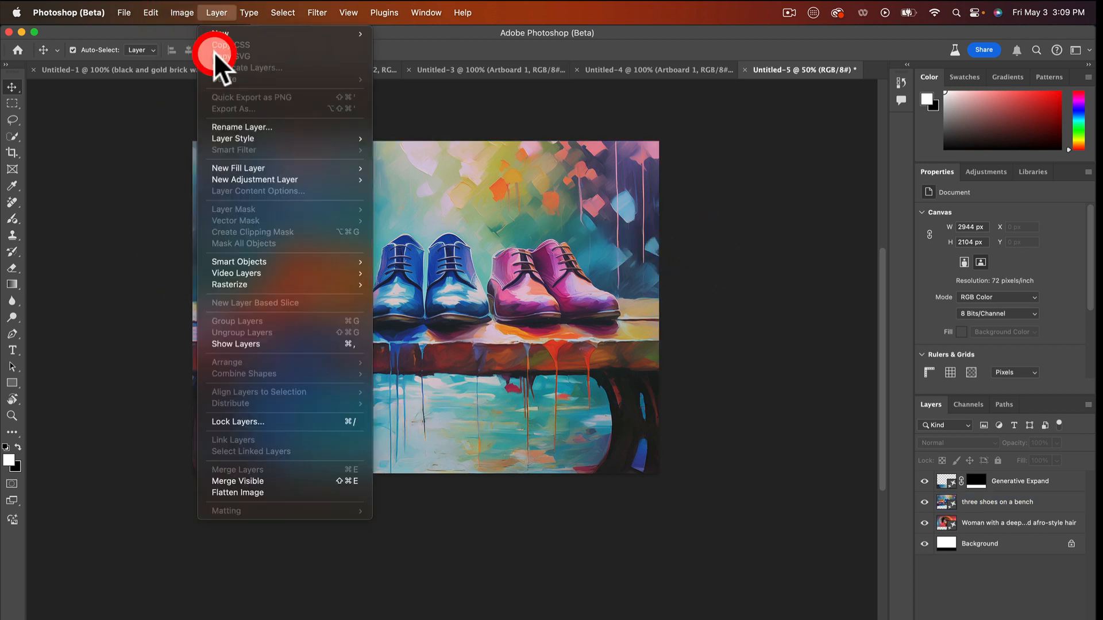
left_click(246, 492)
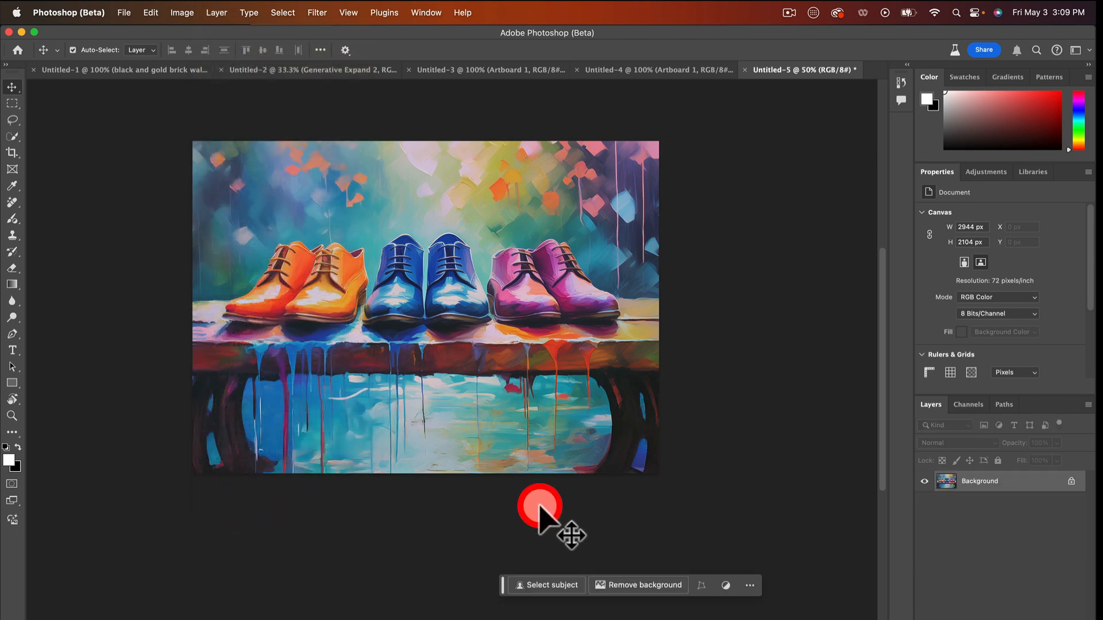
Remove the background around the shoes and generate a new background with an empty prompt
left_click(648, 581)
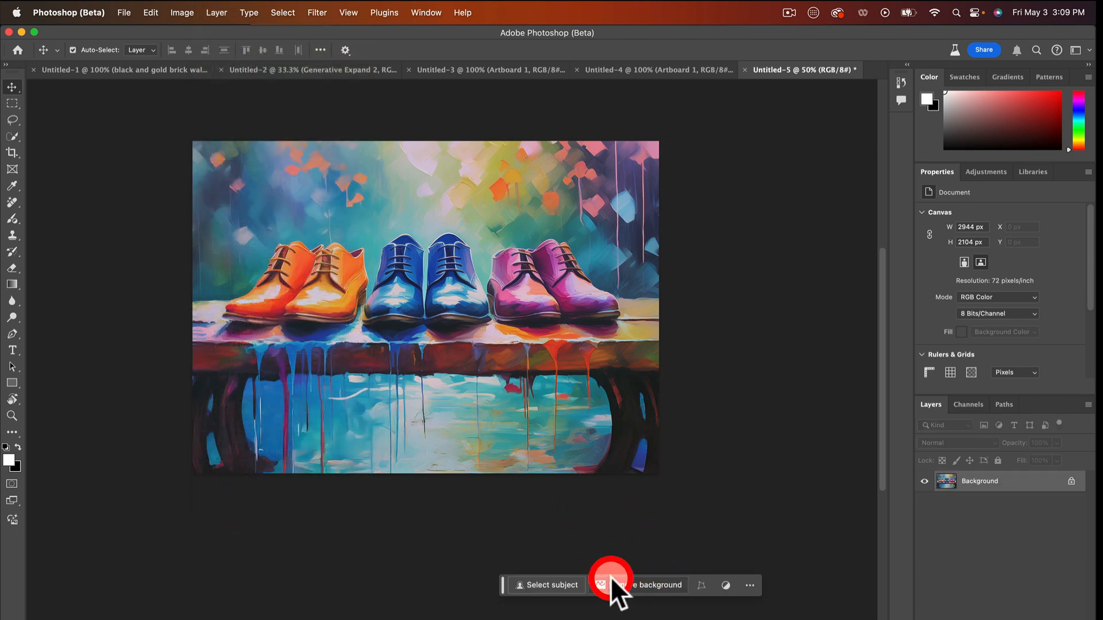
left_click(659, 589)
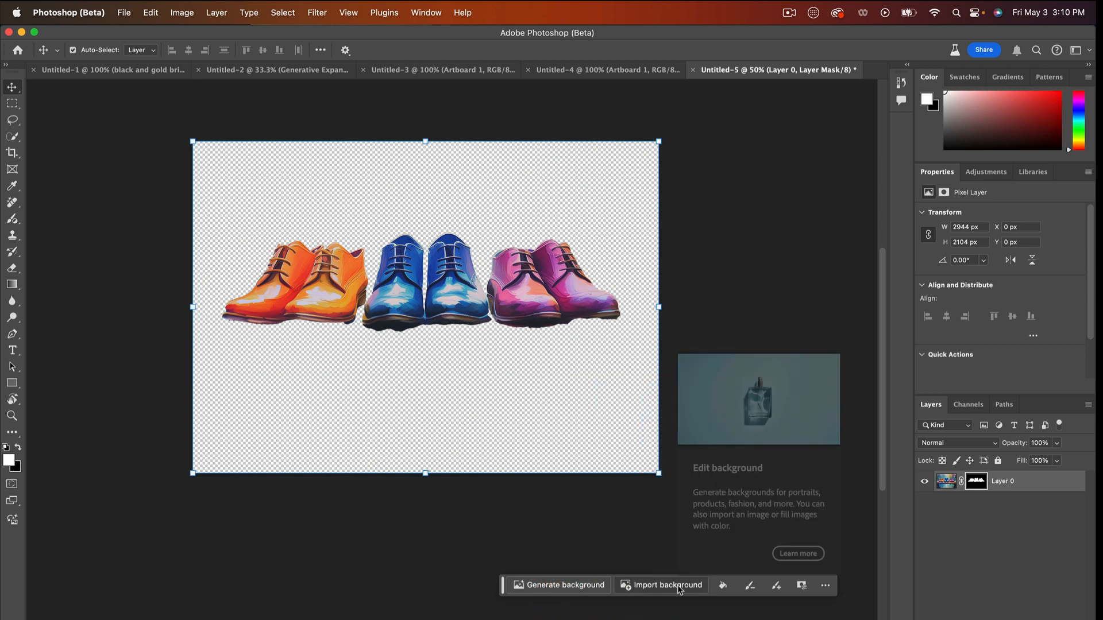
left_click(567, 584)
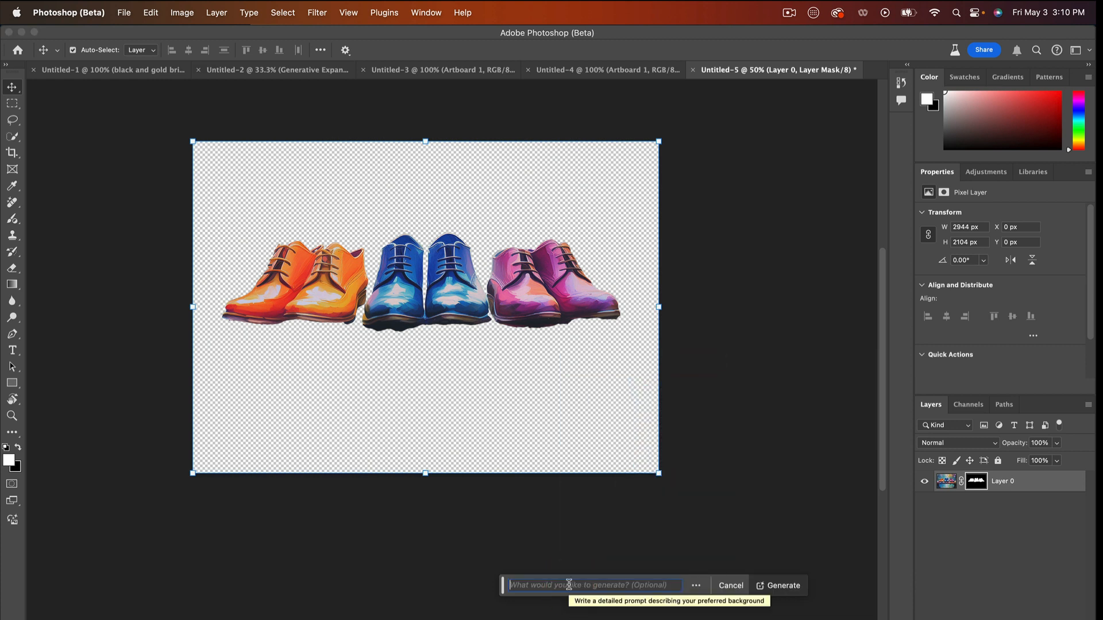
left_click(546, 586)
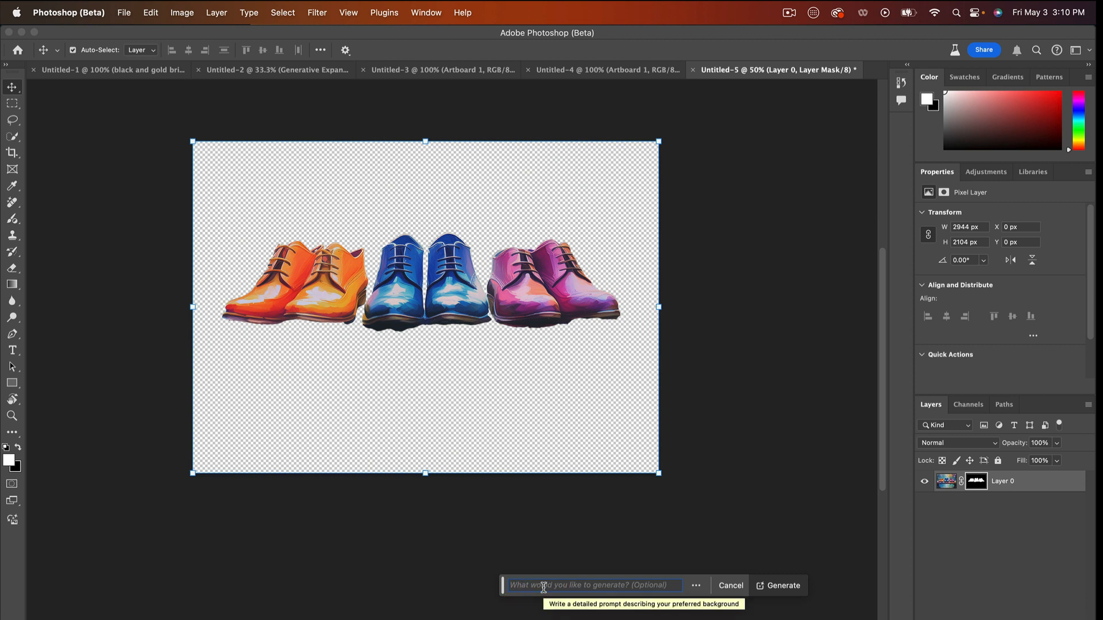
left_click(545, 585)
left_click(786, 585)
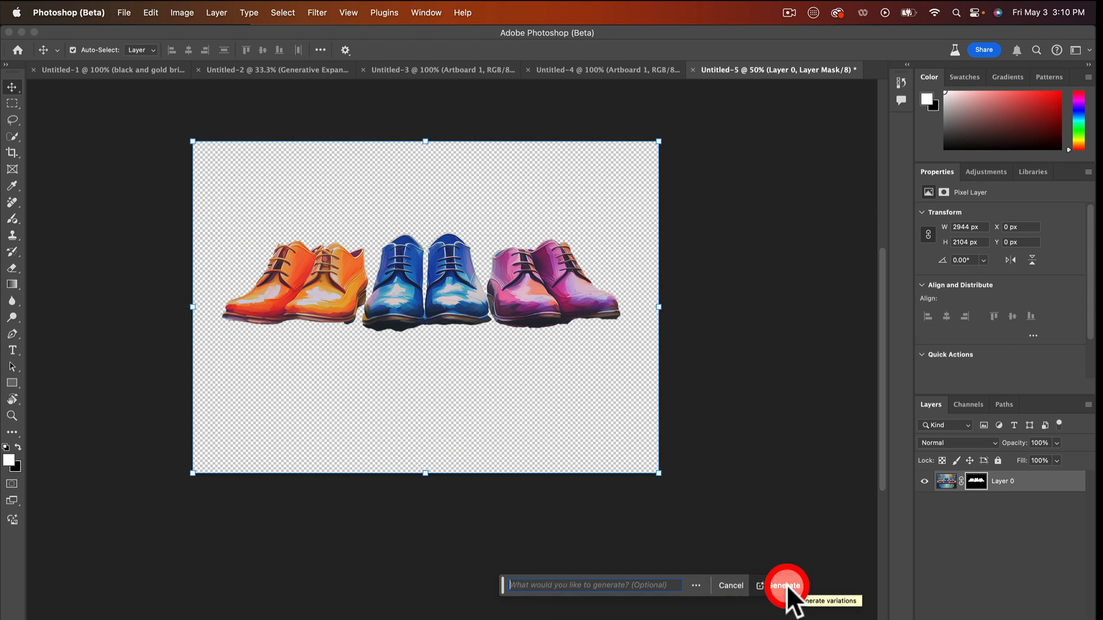
left_click(699, 569)
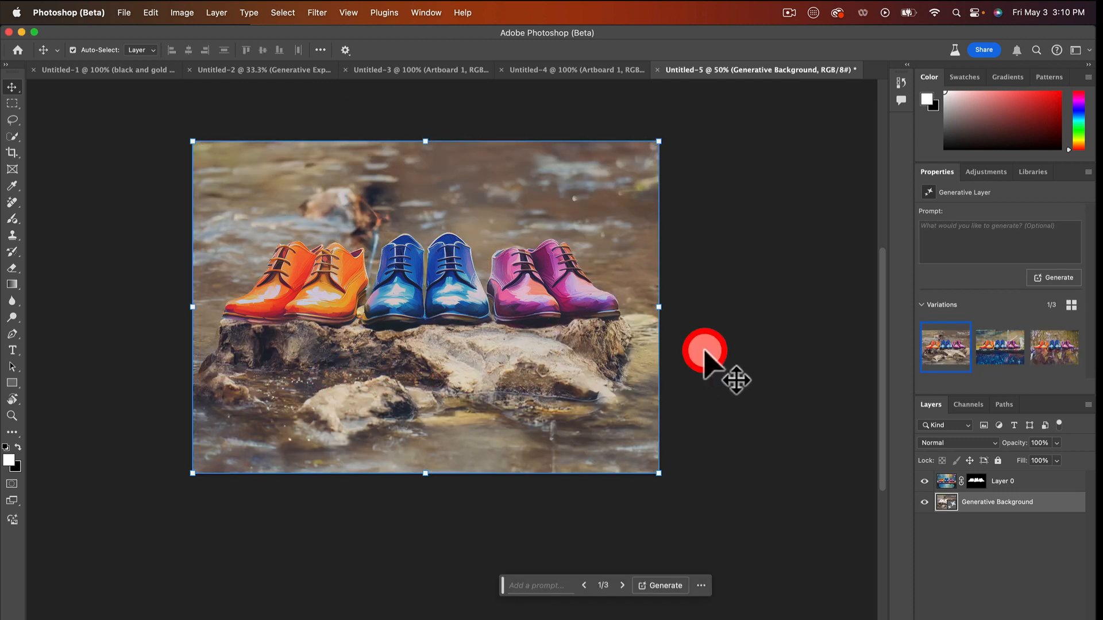
Preview the second and third generated backgrounds and select the second variation
left_click(1004, 352)
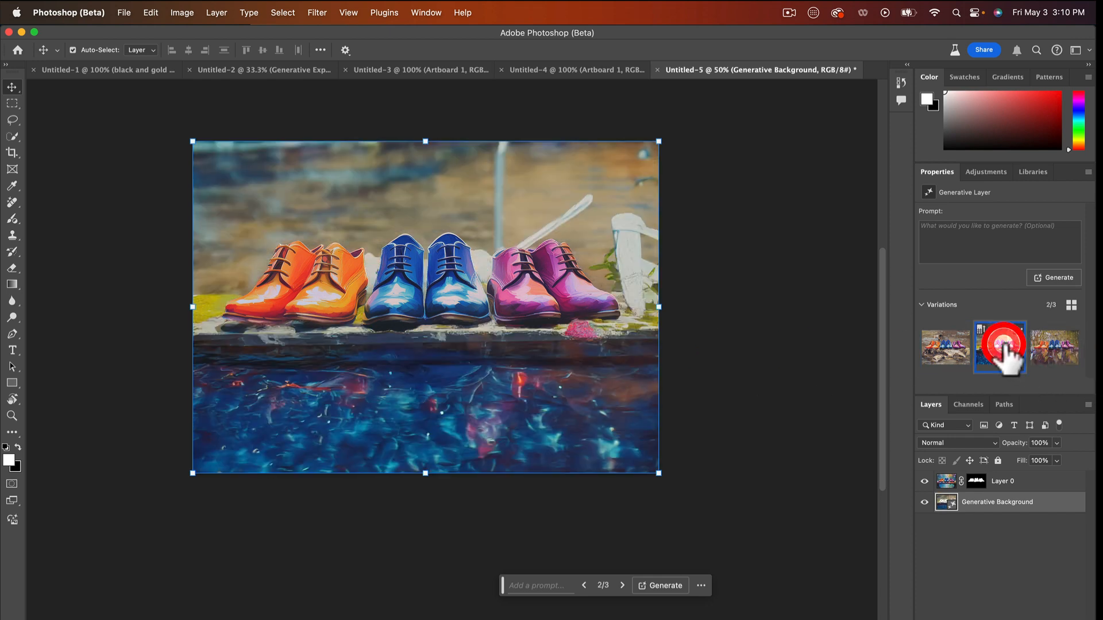
left_click(1058, 350)
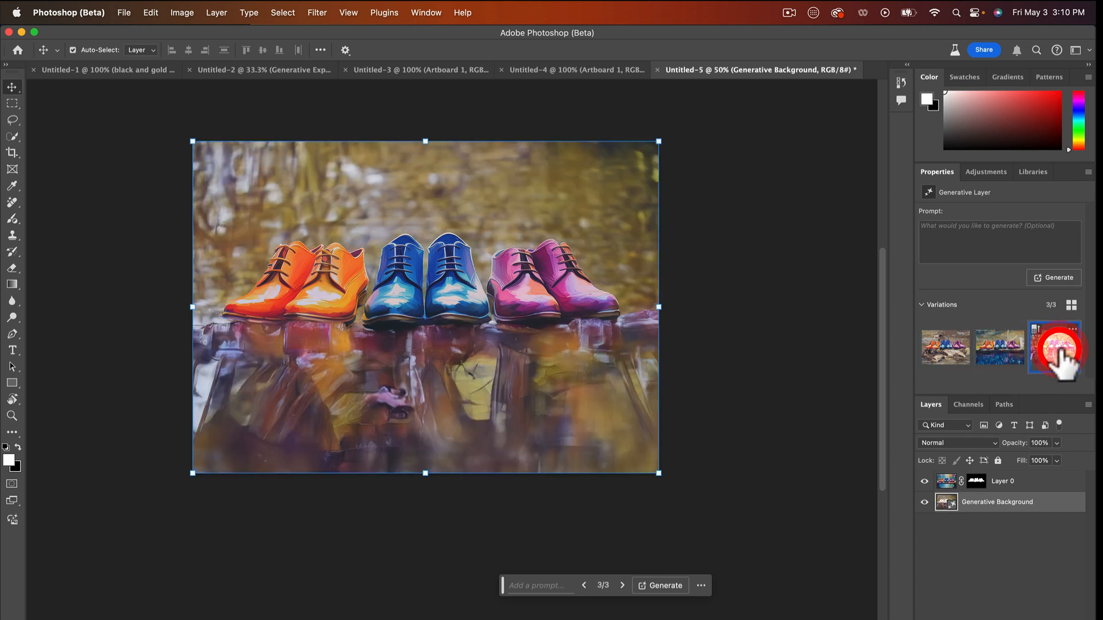
left_click(1011, 352)
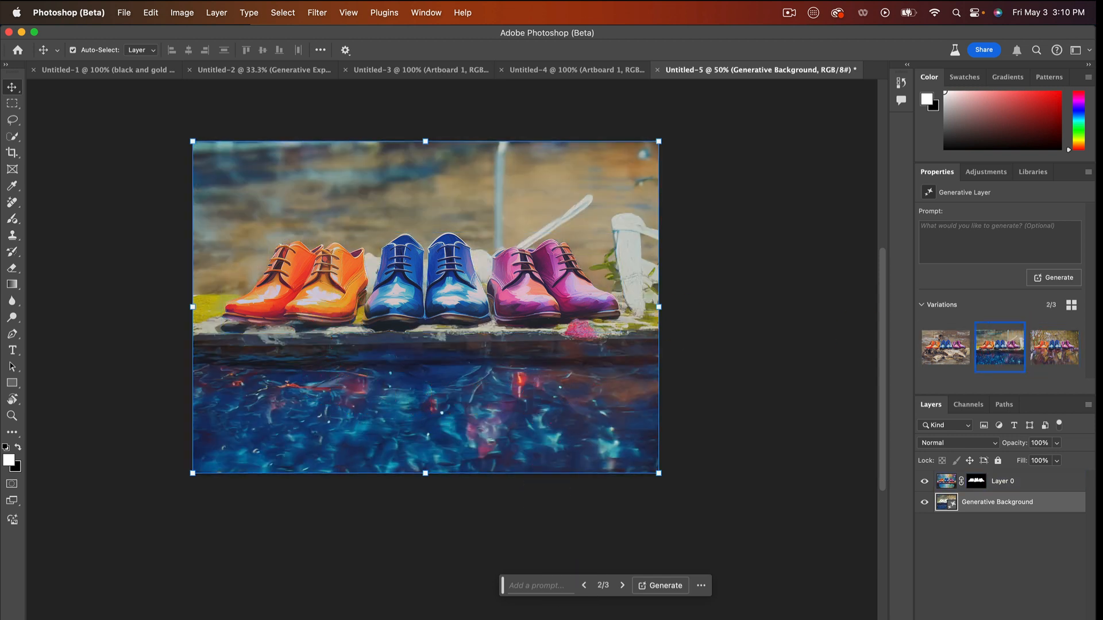
Review the extra options for the selected background variation and inspect how the shoes blend with the ledge
left_click(702, 586)
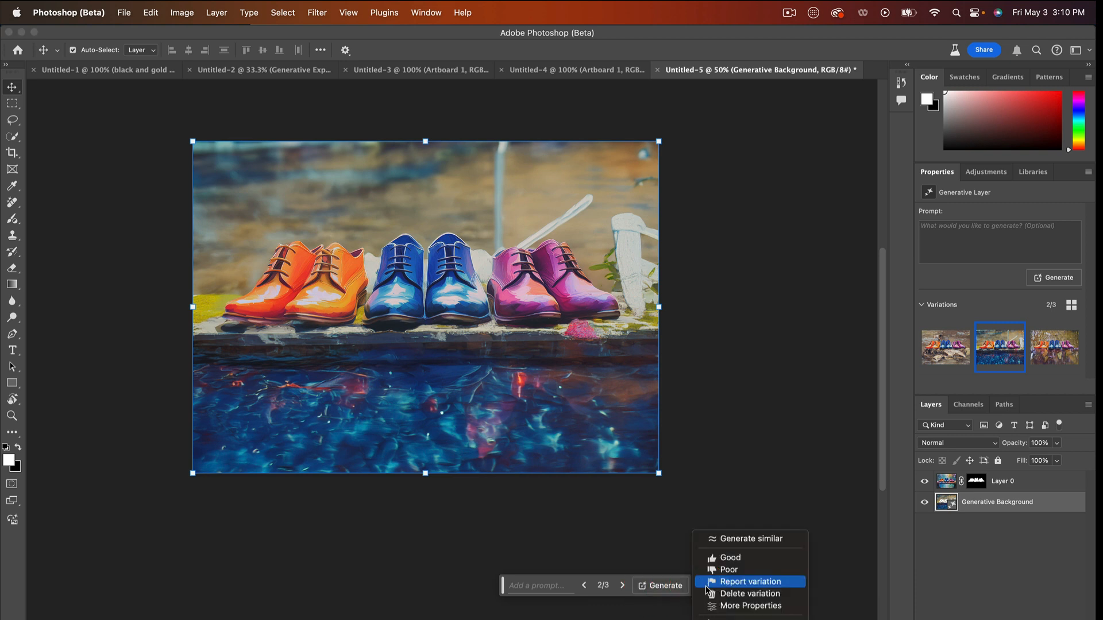
left_click(569, 446)
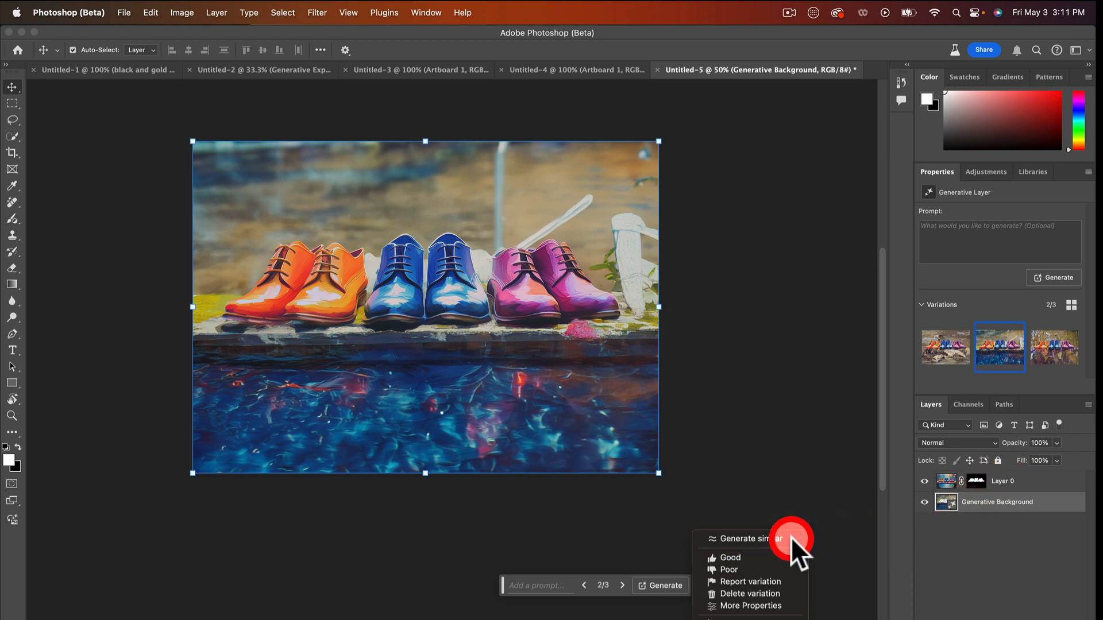
left_click(746, 480)
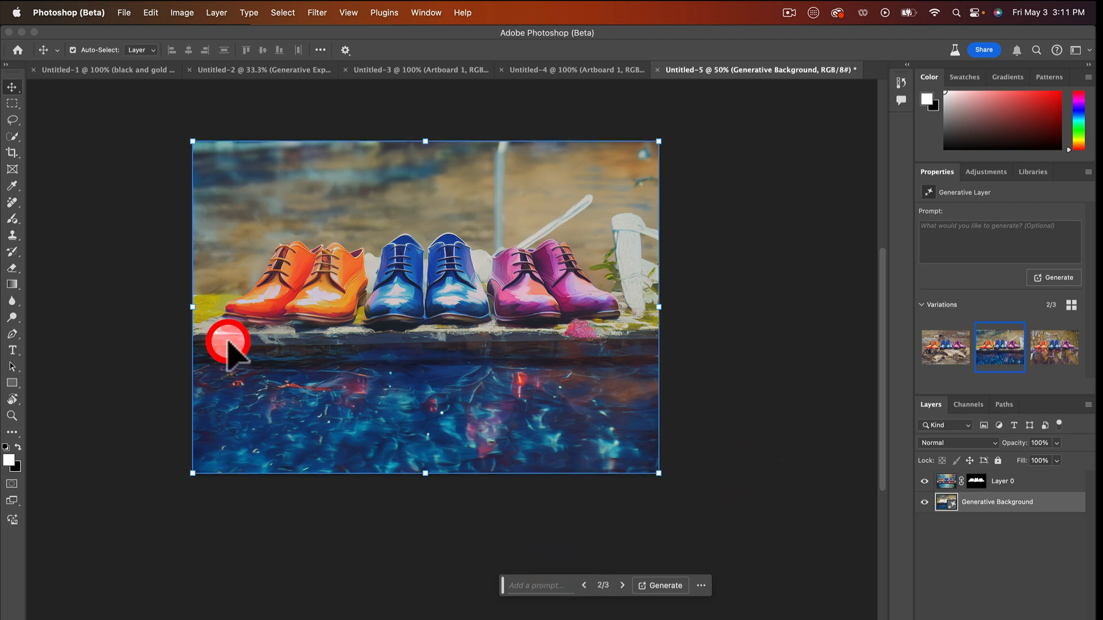
left_click(347, 274)
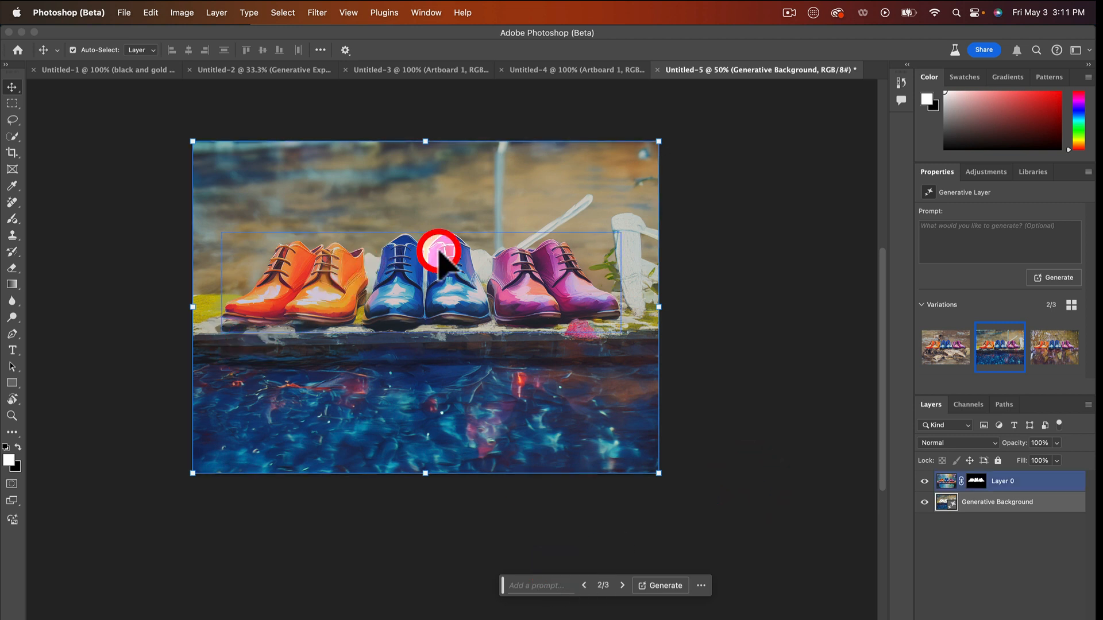
left_click(49, 240)
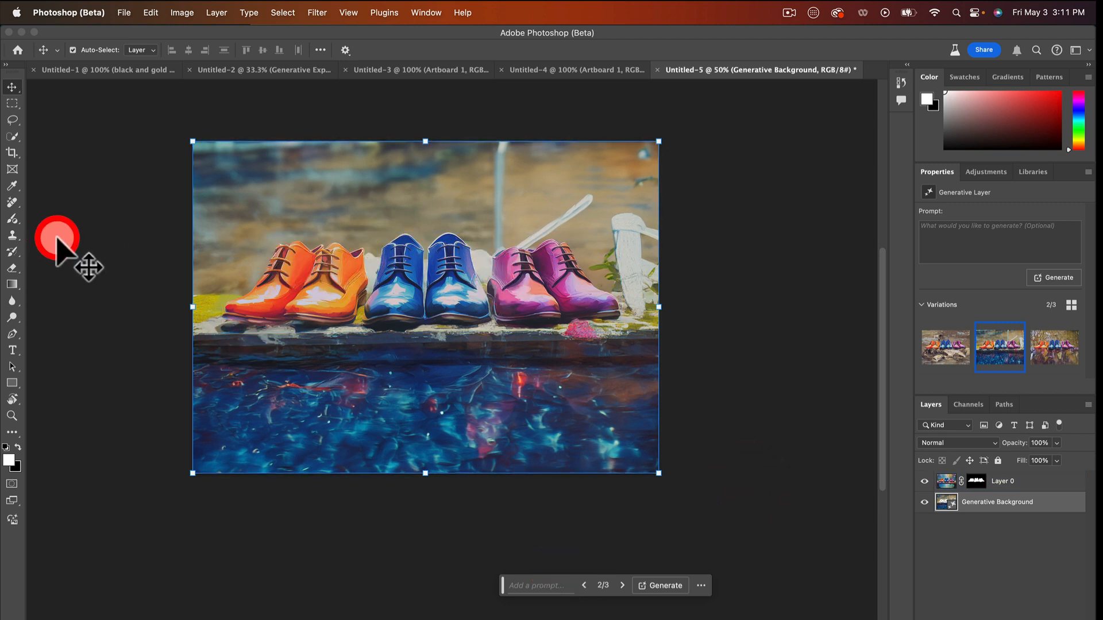
left_click(505, 313)
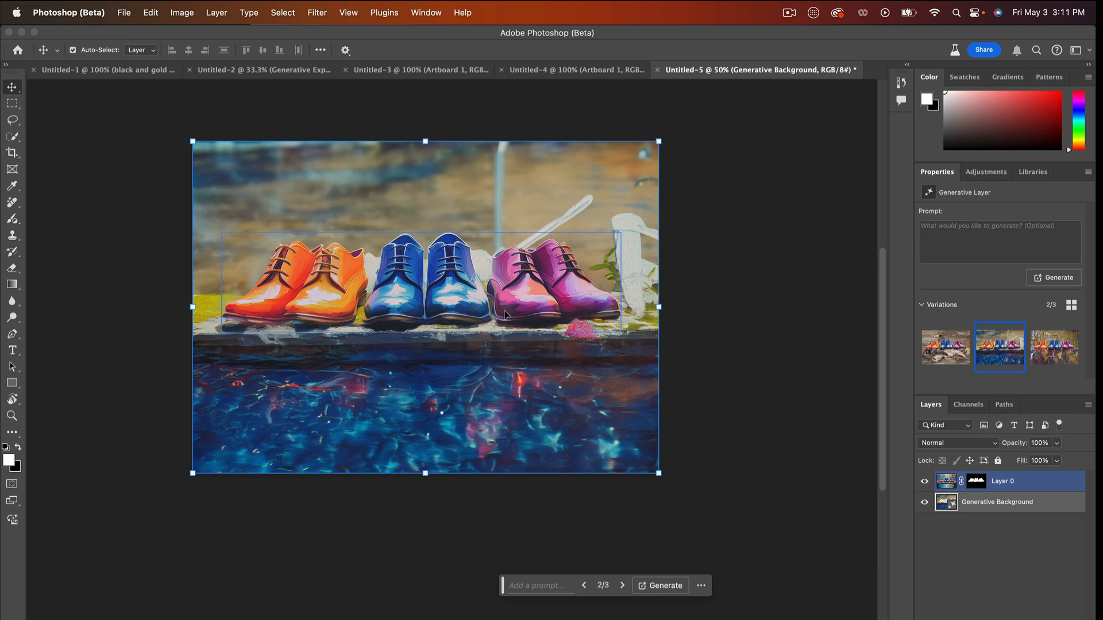
left_click(259, 332)
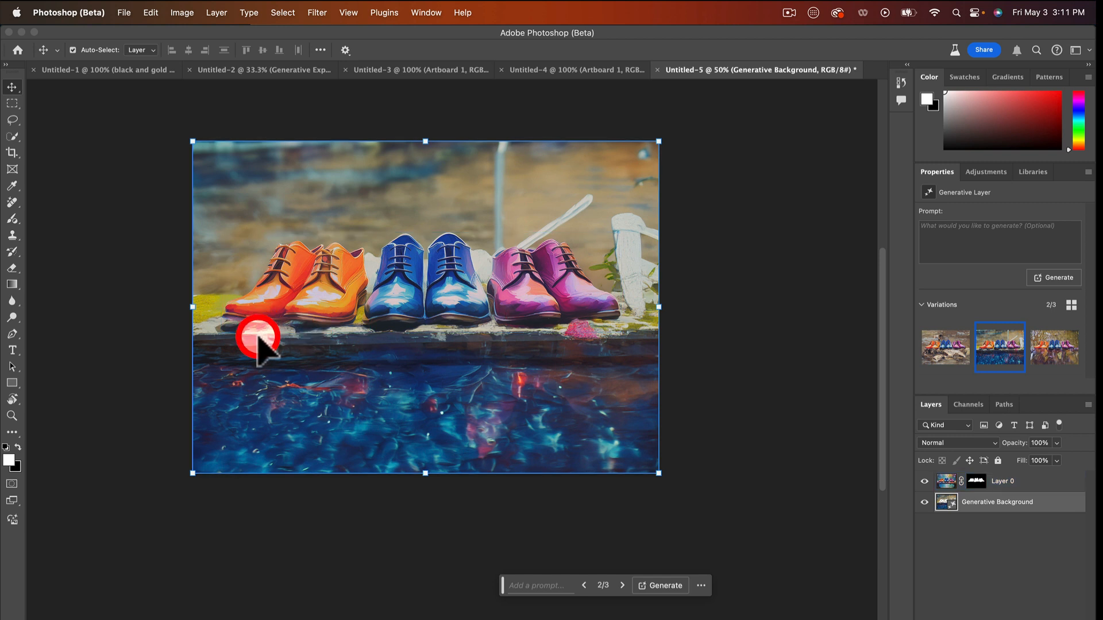
left_click(11, 235)
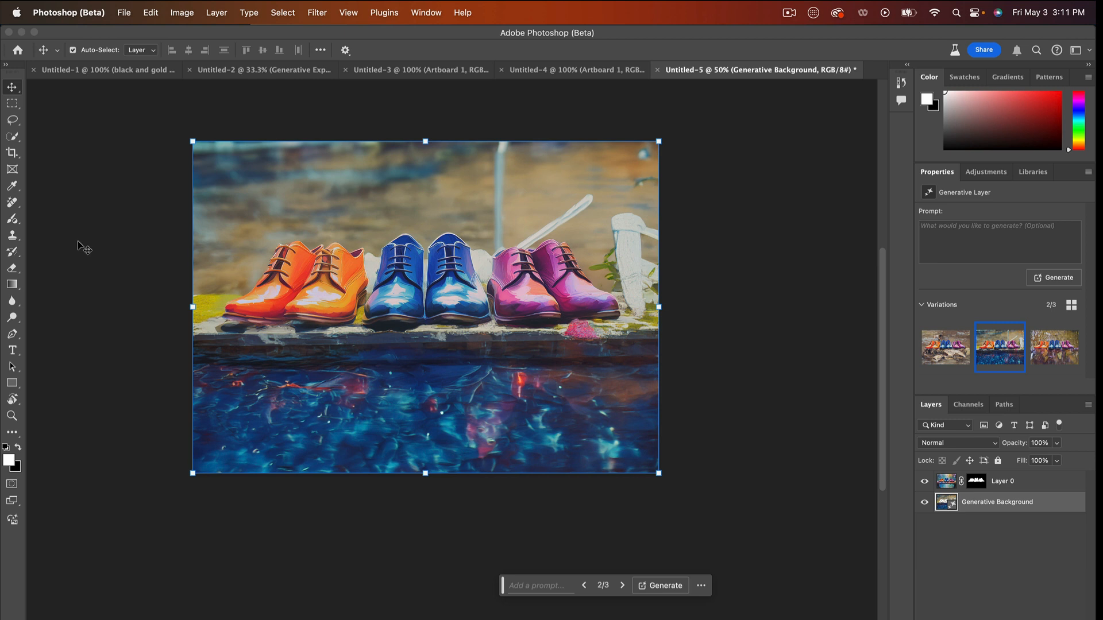
left_click(320, 343)
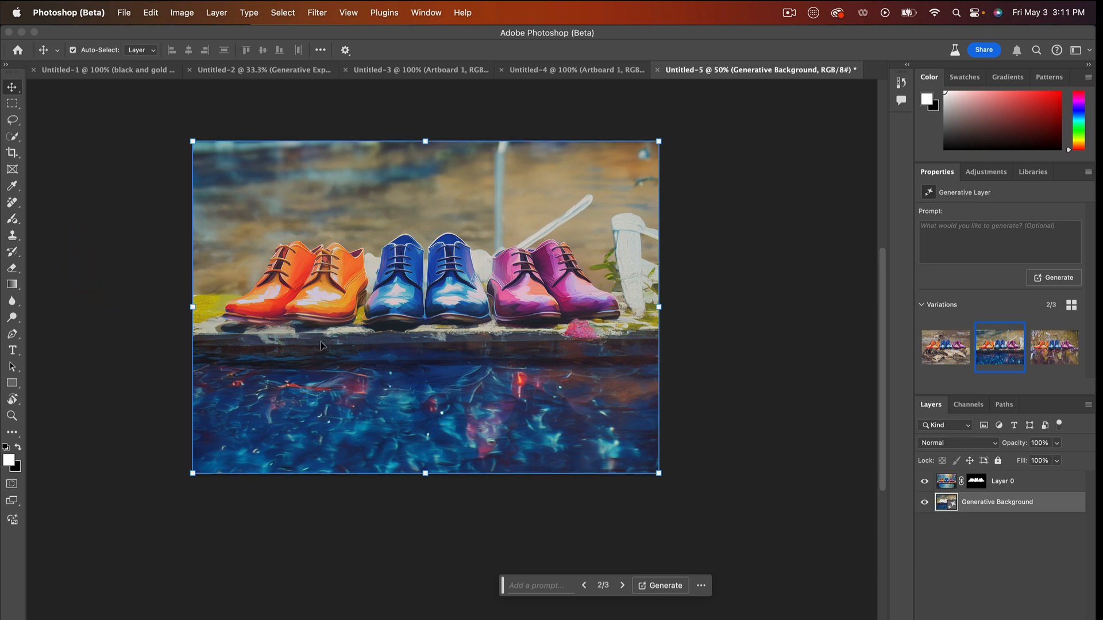